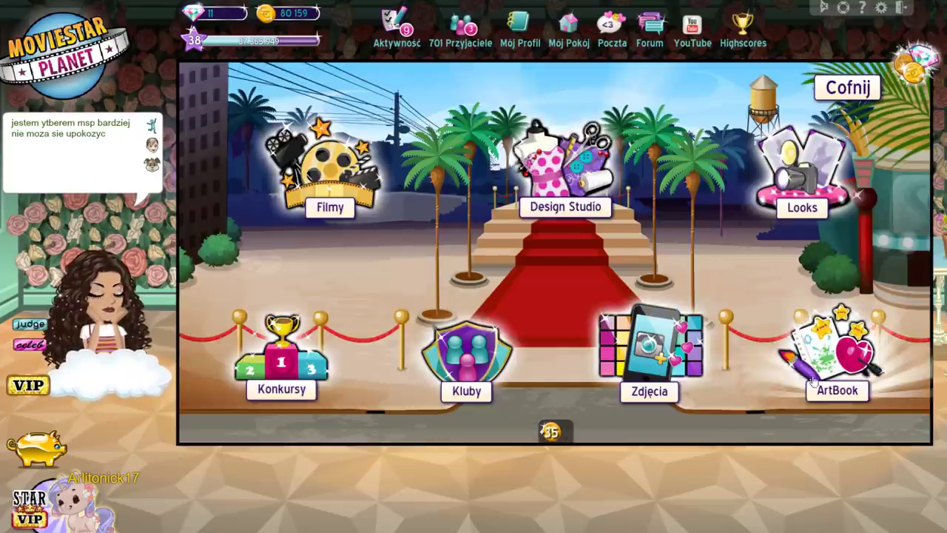
Open the private green-screen ArtBook page from ArtBook > Moje > Prywatne.
click(808, 375)
click(429, 89)
click(449, 144)
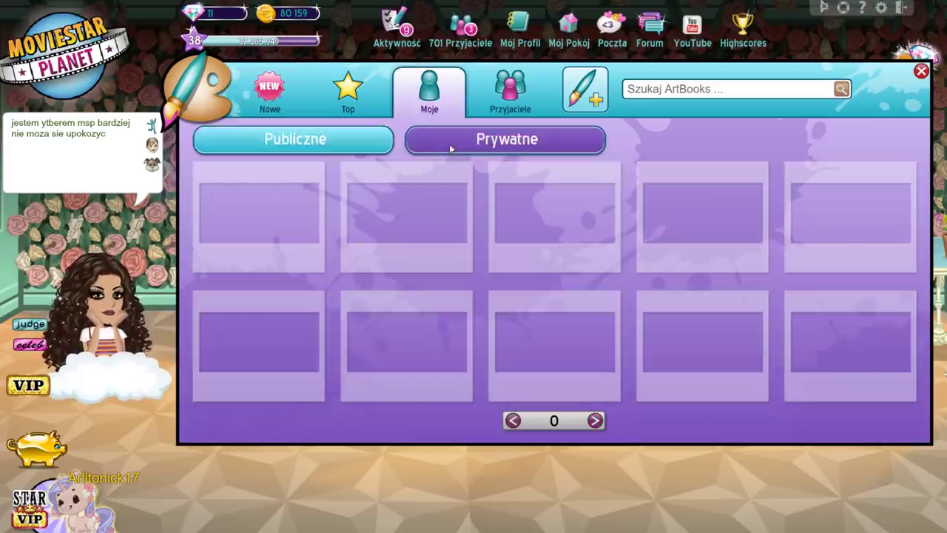
click(318, 196)
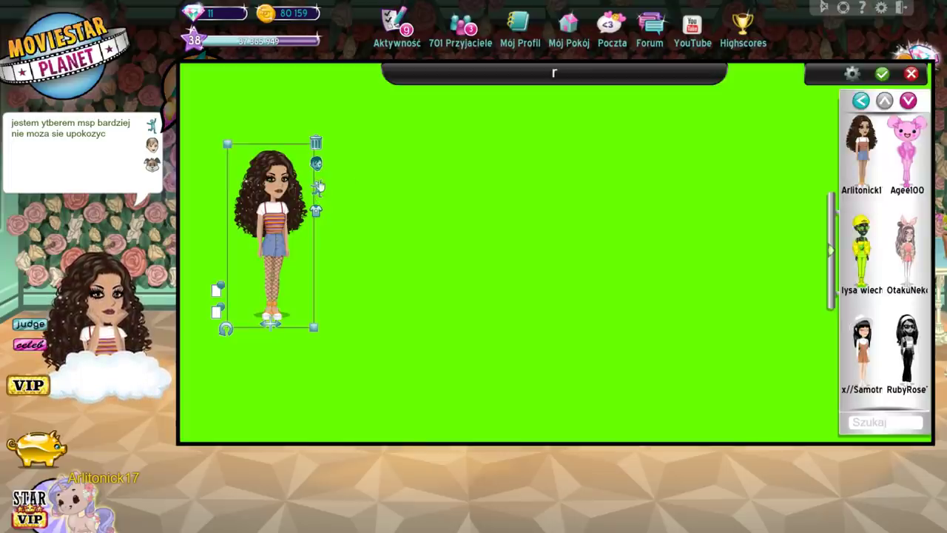
Dress the avatar in the red bikini from the shop's tops and return to the page editor.
click(882, 74)
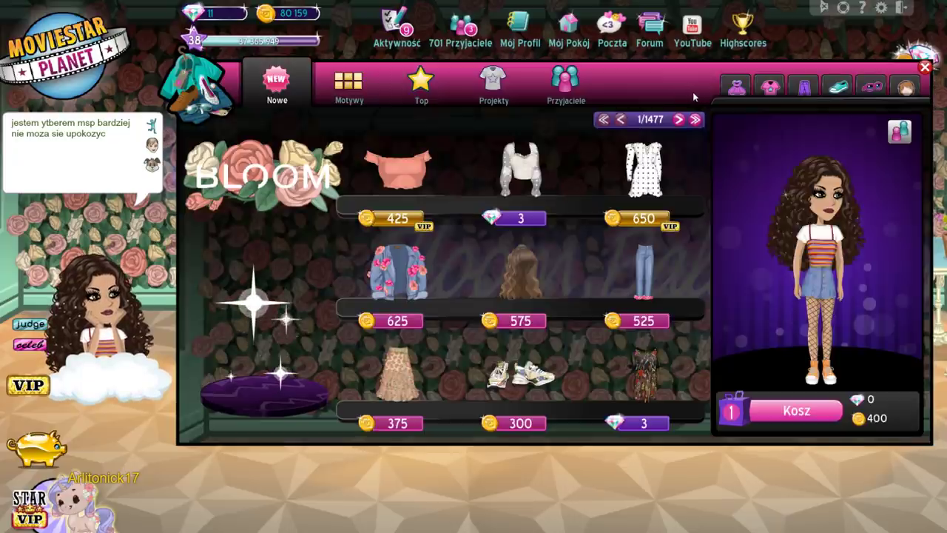
click(770, 86)
click(533, 121)
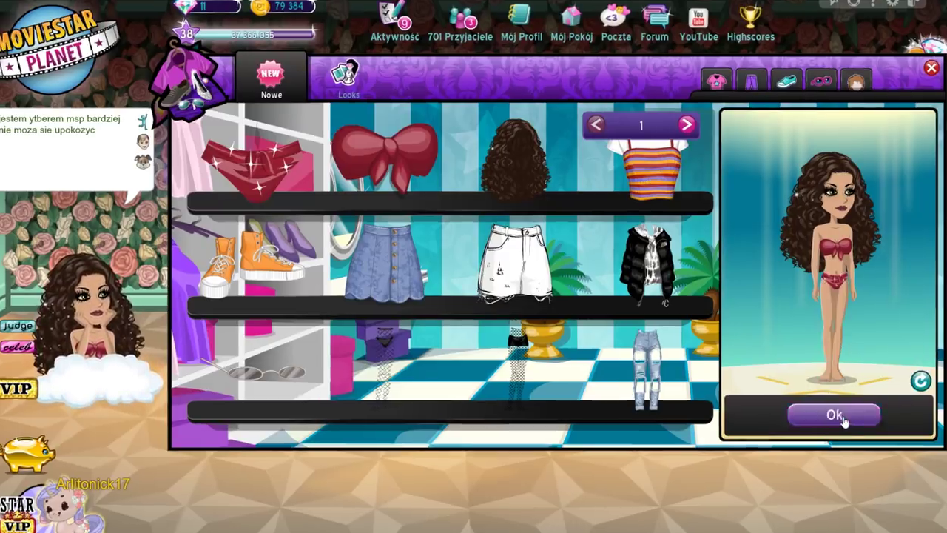
click(839, 413)
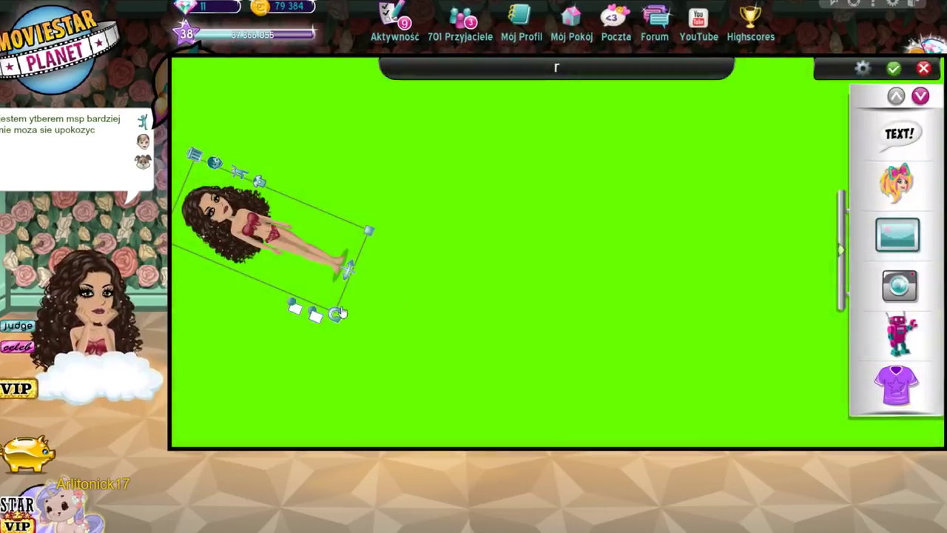
Rotate the avatar to lie horizontally and enlarge her to fill the green page.
drag(339, 314, 370, 287)
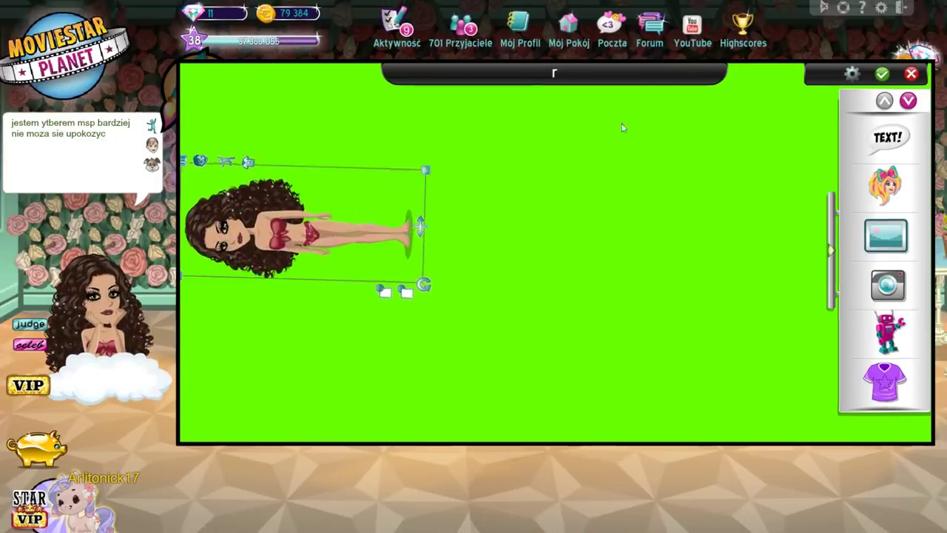
drag(413, 175, 578, 104)
drag(427, 239, 478, 350)
drag(630, 215, 837, 124)
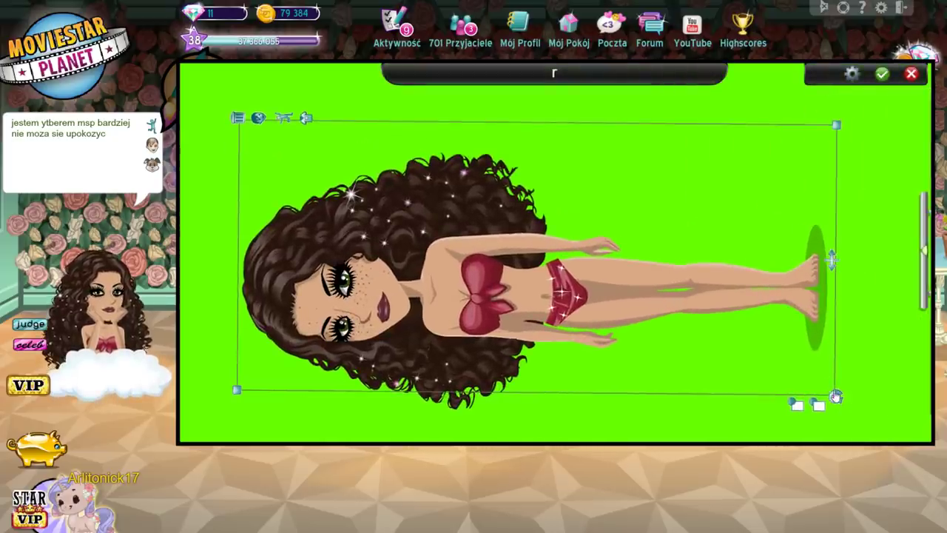
drag(836, 397, 923, 395)
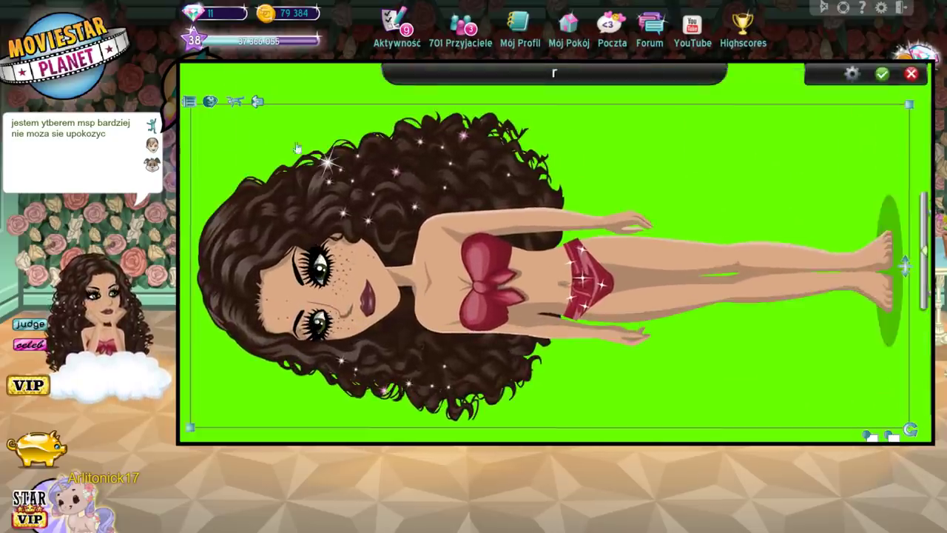
Give the avatar a new pose and facial expression, nudge her up, and save the page.
click(880, 54)
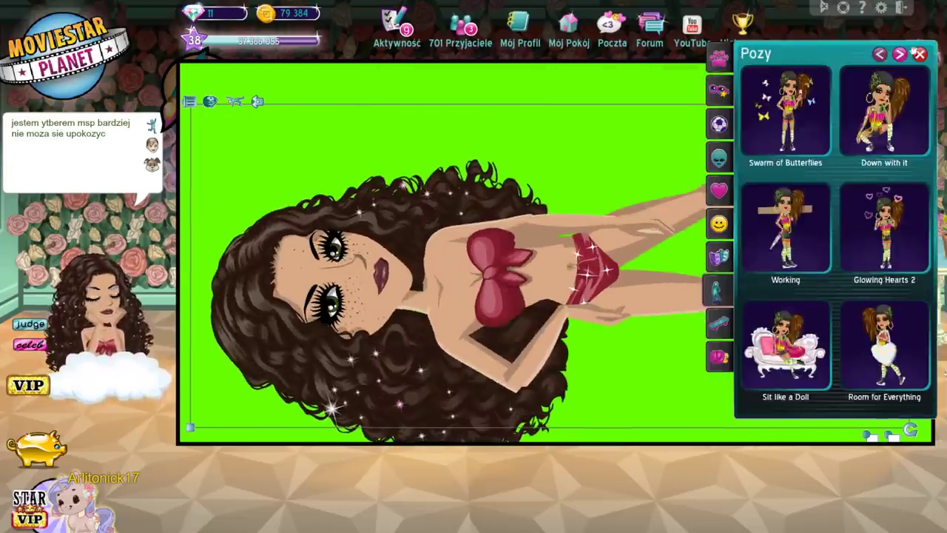
click(920, 54)
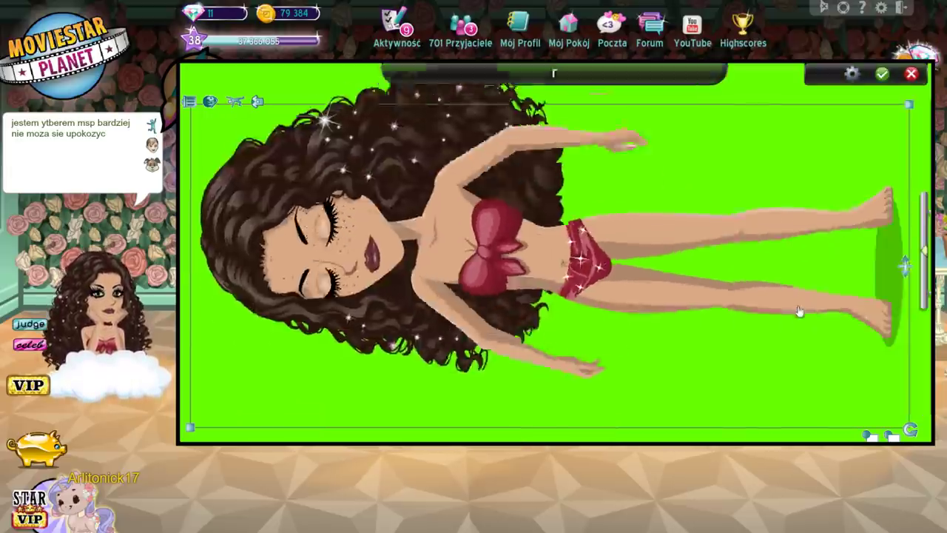
click(437, 285)
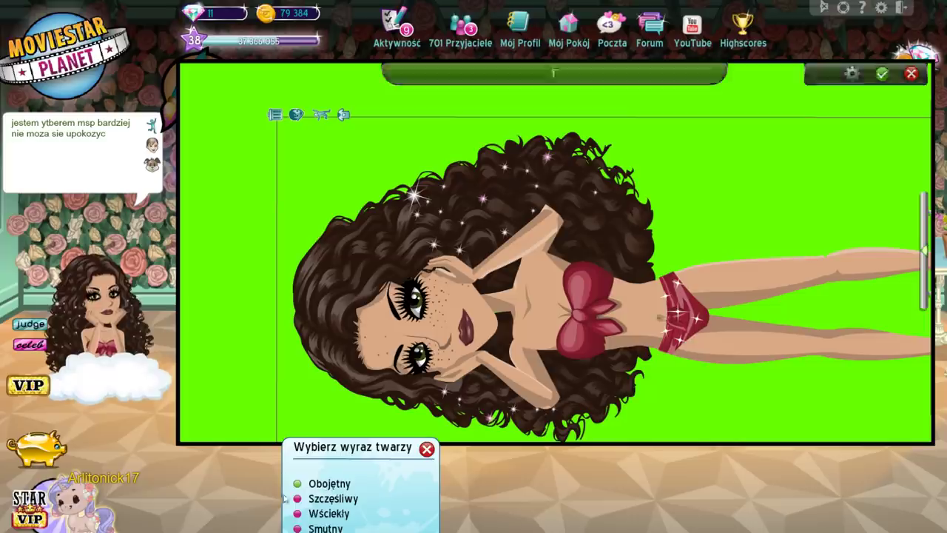
click(425, 448)
mouse_move(862, 143)
mouse_down()
mouse_move(867, 102)
mouse_move(917, 68)
mouse_up()
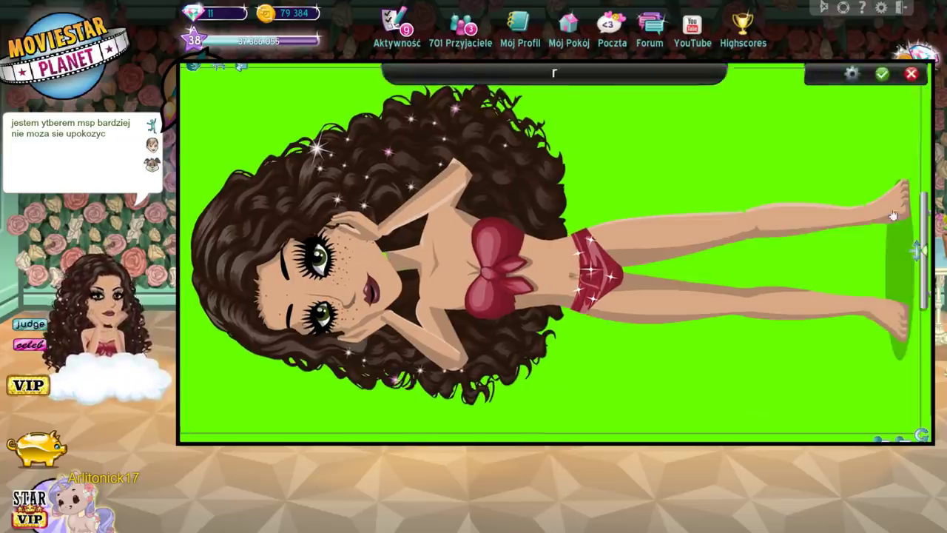
click(882, 73)
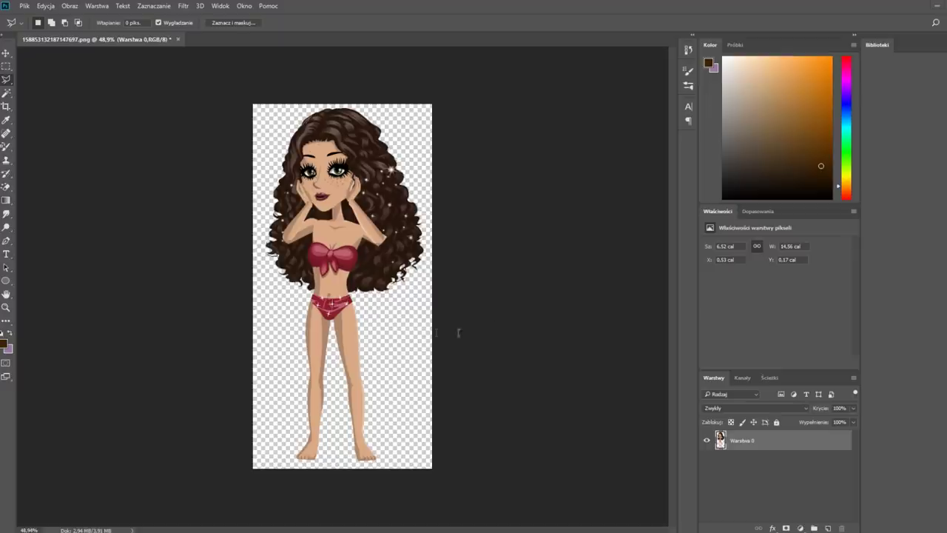
Zoom in and out on the exported PNG to check the avatar's edges for leftover green.
scroll(385, 352, up, 1)
scroll(392, 266, up, 2)
scroll(362, 273, up, 3)
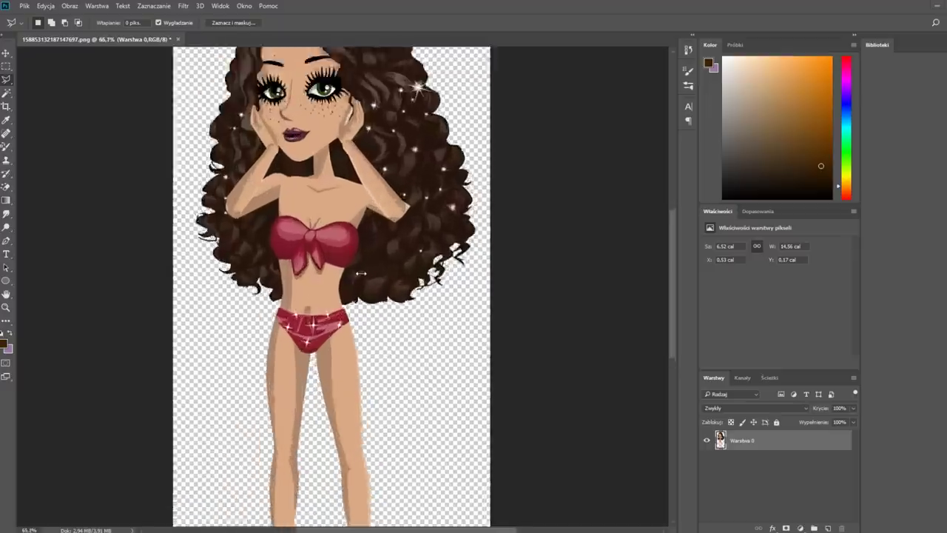
scroll(359, 271, up, 1)
scroll(355, 326, down, 2)
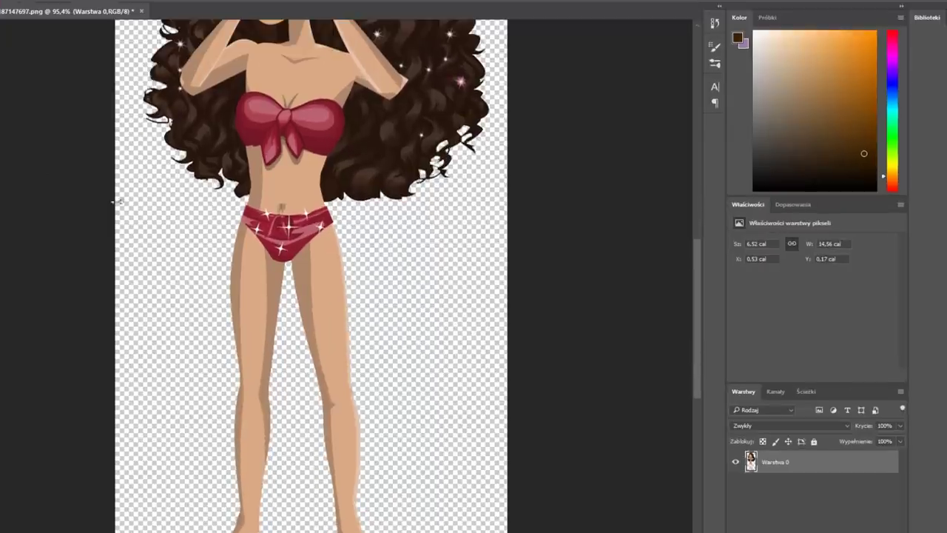
scroll(355, 307, up, 6)
scroll(360, 296, up, 2)
scroll(358, 298, up, 6)
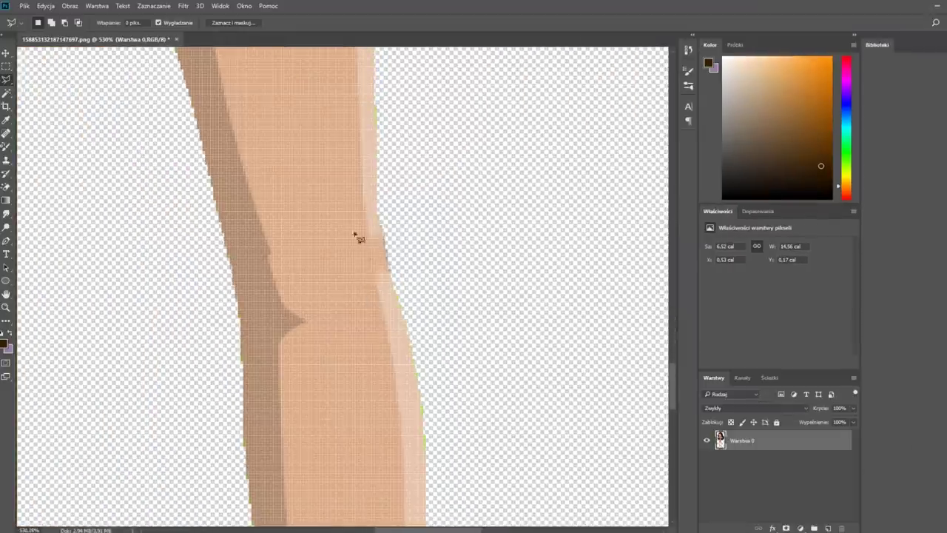
scroll(358, 237, down, 3)
scroll(355, 258, down, 3)
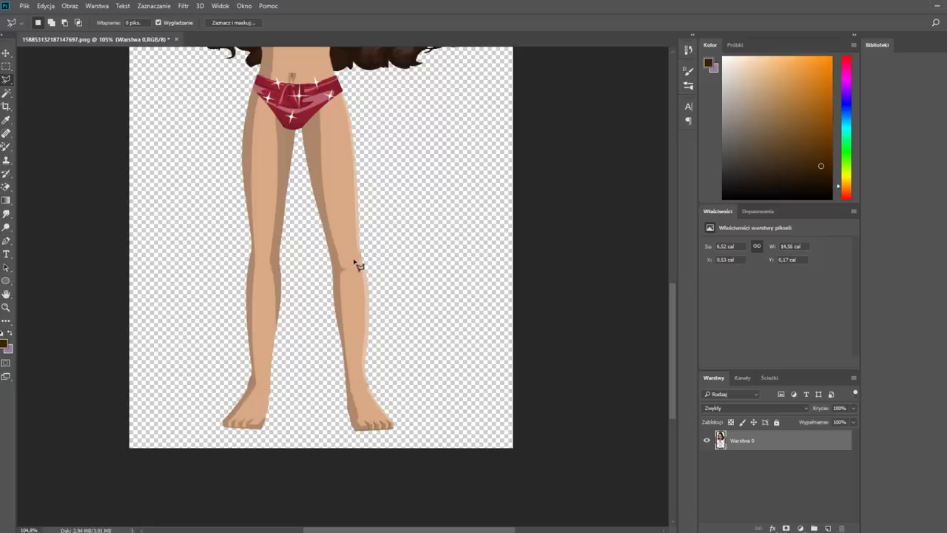
scroll(357, 263, up, 2)
scroll(348, 267, up, 2)
scroll(337, 270, down, 5)
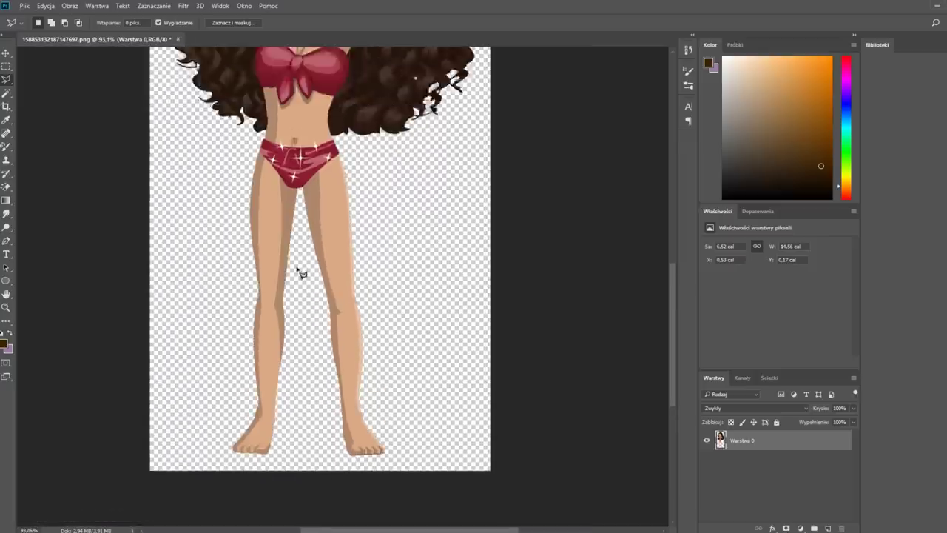
scroll(302, 274, up, 5)
scroll(231, 252, up, 2)
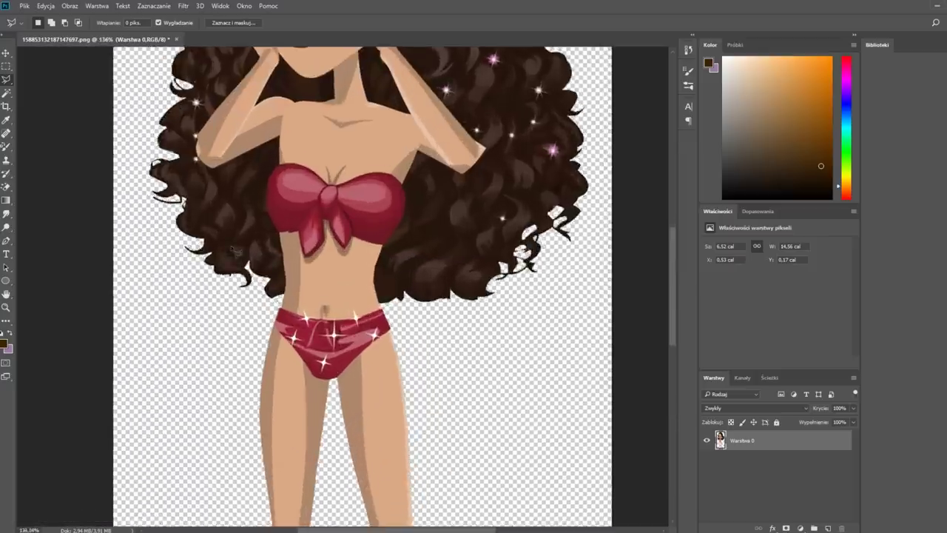
scroll(232, 248, up, 2)
scroll(231, 246, up, 2)
scroll(251, 259, up, 2)
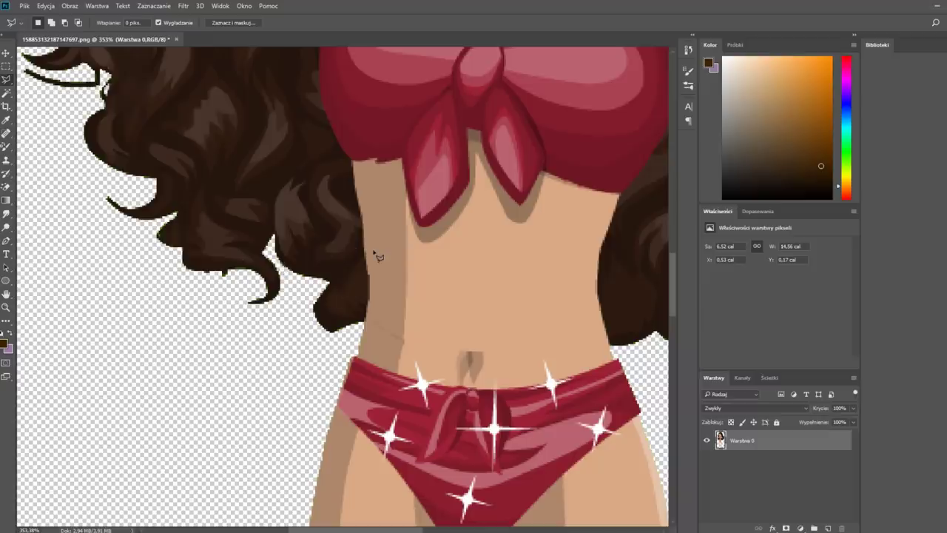
scroll(378, 255, down, 10)
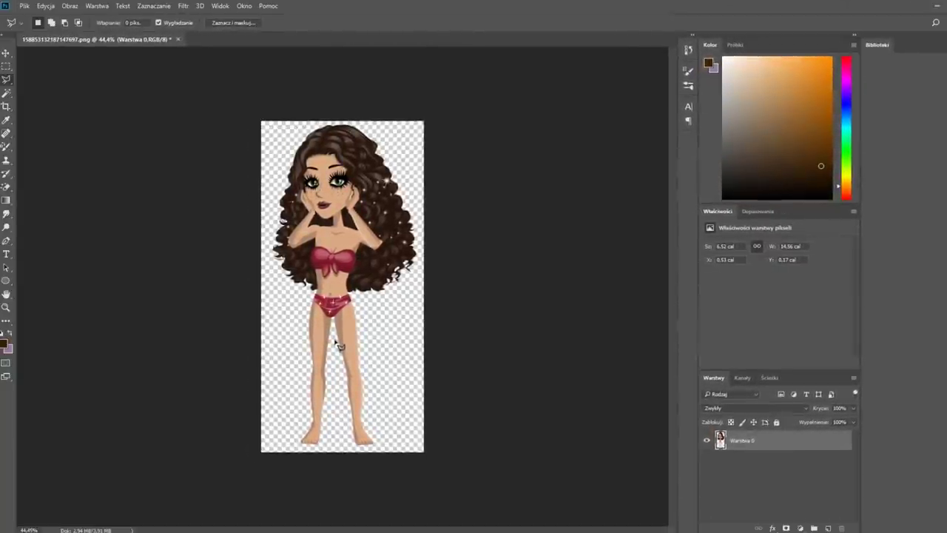
scroll(339, 346, up, 3)
scroll(339, 347, up, 2)
scroll(339, 338, up, 3)
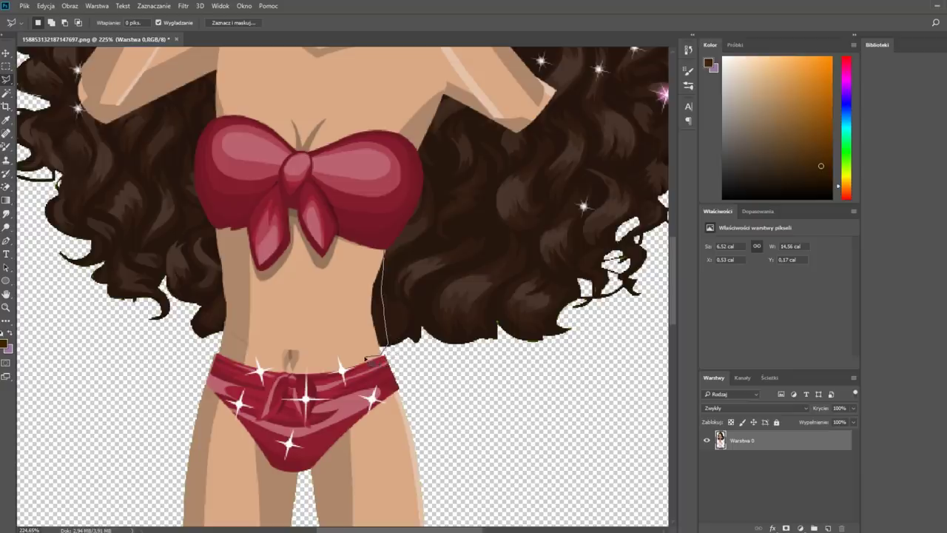
Lasso the rough skin strip along the left waist, from the bikini corner up the waist edge.
drag(352, 284, 356, 256)
click(7, 216)
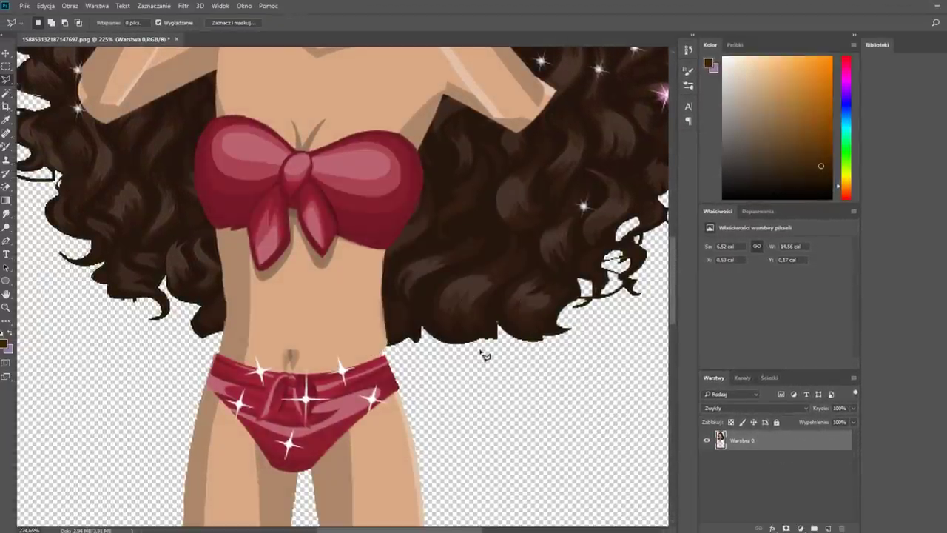
scroll(484, 356, up, 3)
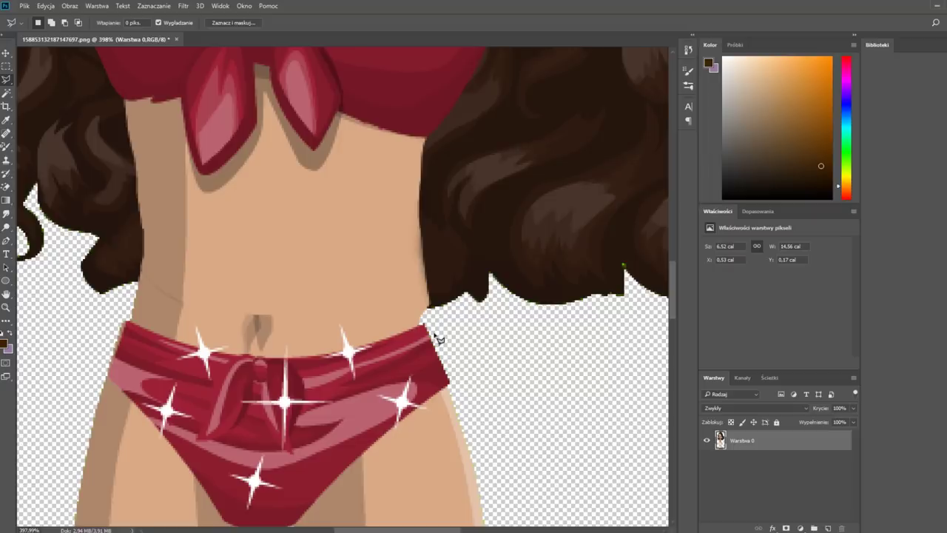
scroll(438, 339, up, 3)
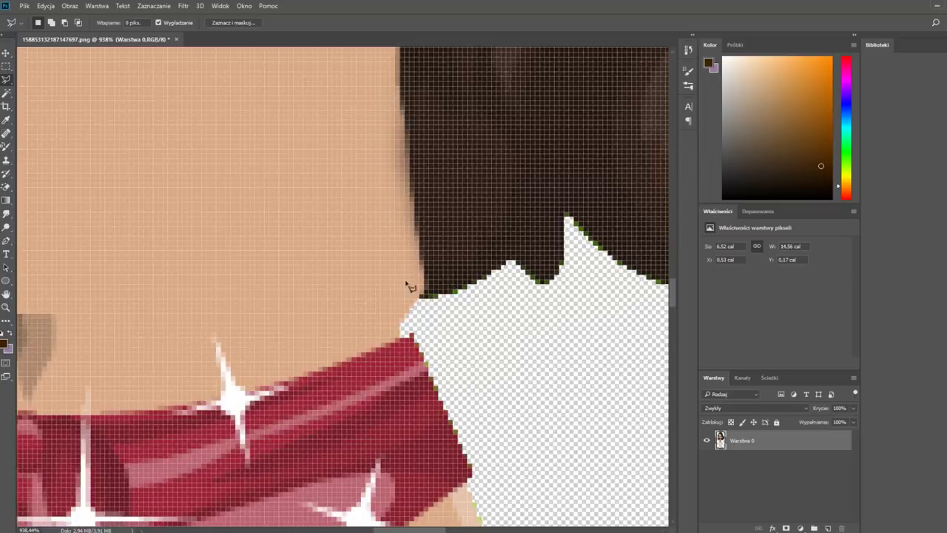
mouse_move(424, 290)
mouse_down()
mouse_move(431, 332)
mouse_move(419, 269)
mouse_move(381, 337)
mouse_move(425, 330)
mouse_up()
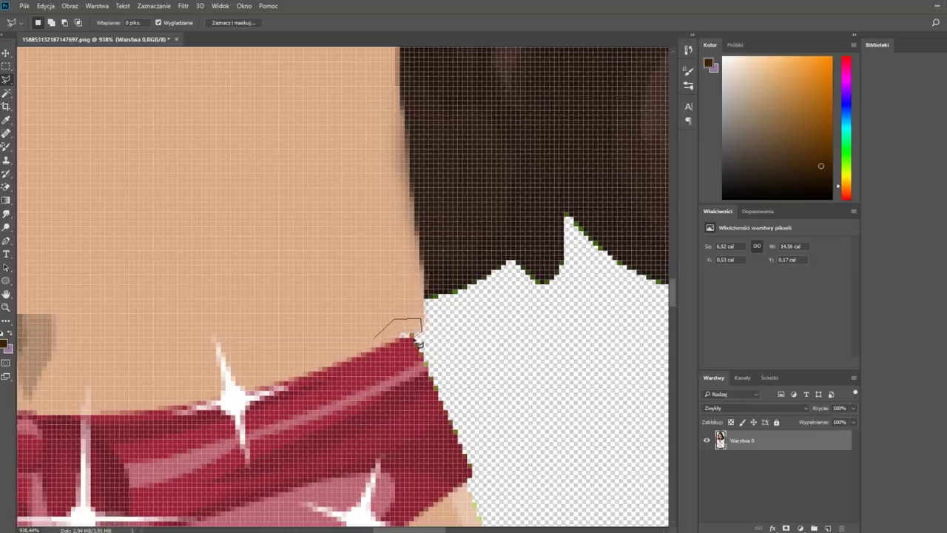
mouse_move(370, 341)
mouse_down()
mouse_move(380, 339)
mouse_move(85, 203)
mouse_up()
scroll(85, 204, up, 1)
scroll(95, 205, up, 1)
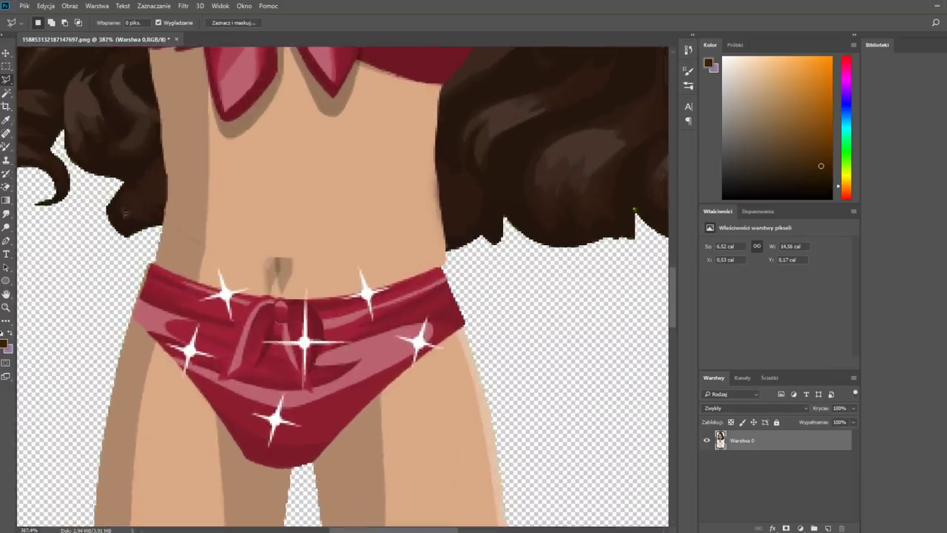
scroll(94, 205, up, 1)
drag(179, 200, 152, 125)
Smudge the skin inside the waist selection into an even tone.
key(r)
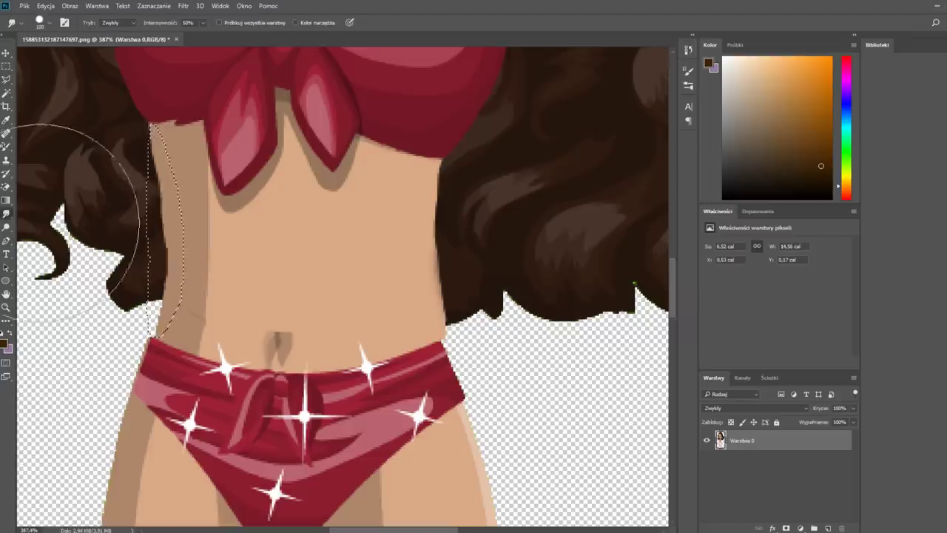
mouse_move(180, 280)
mouse_down()
mouse_move(126, 286)
mouse_move(170, 233)
mouse_move(139, 228)
mouse_up()
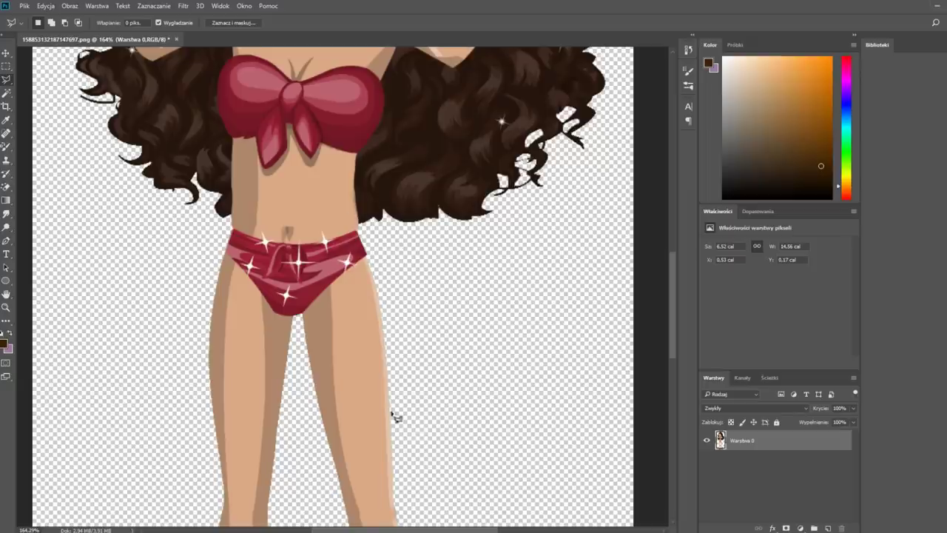
scroll(392, 389, up, 5)
Lasso the jagged spot at the bikini's right corner and Content-Aware fill it.
click(331, 207)
drag(354, 243, 359, 278)
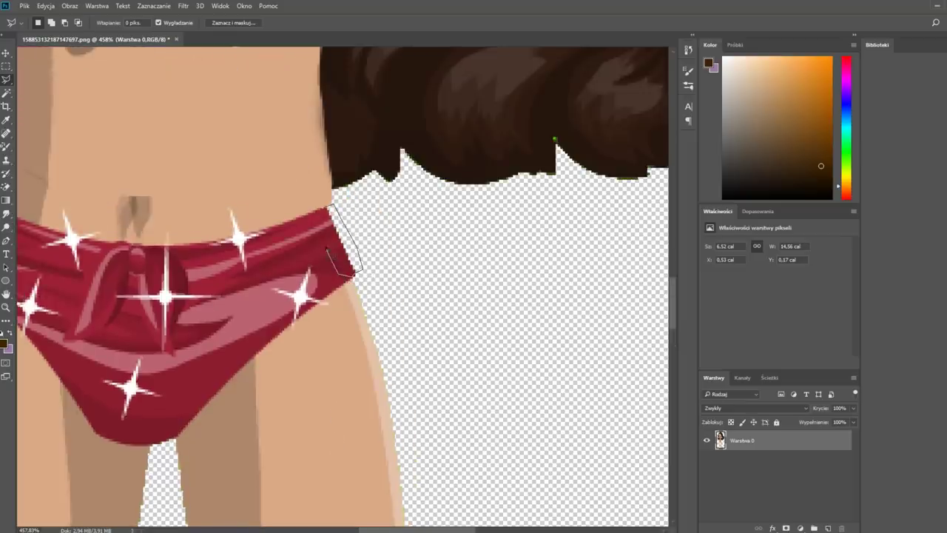
click(325, 214)
right_click(325, 237)
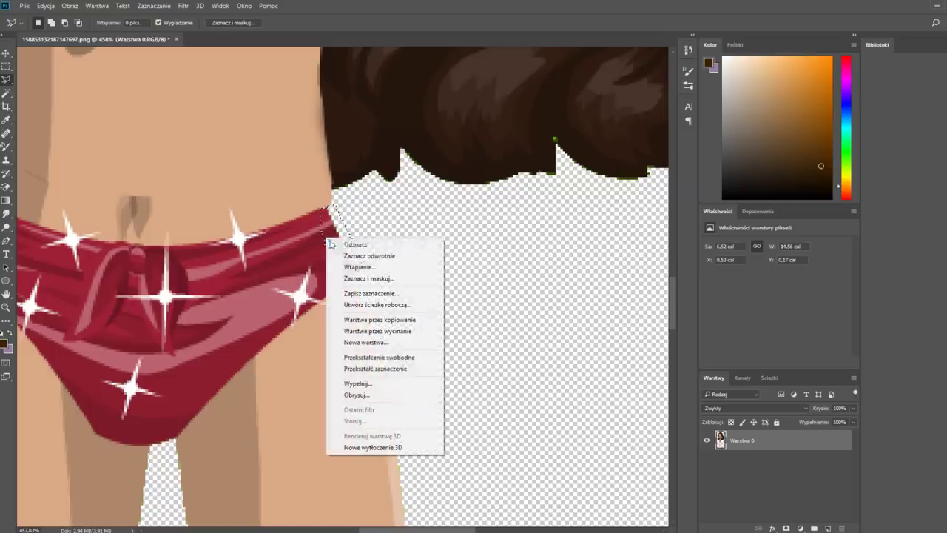
click(362, 383)
click(568, 160)
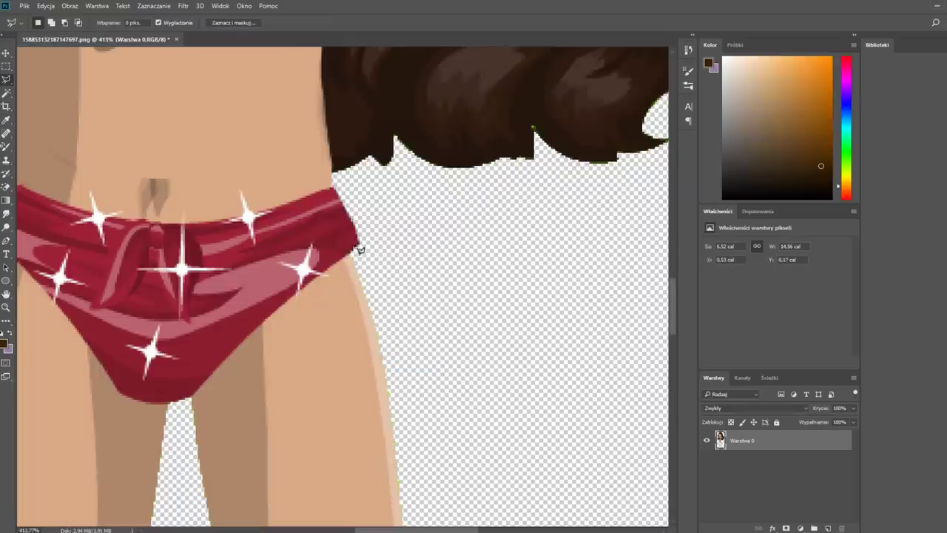
Trace a Magnetic Lasso selection down the right leg's outer edge to the foot.
scroll(64, 274, down, 3)
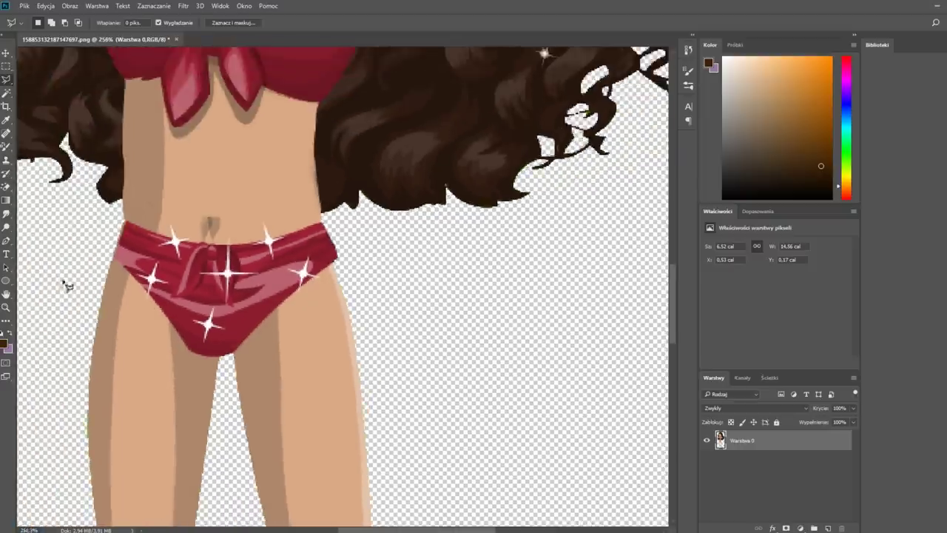
scroll(64, 250, up, 2)
scroll(84, 222, up, 3)
scroll(85, 222, up, 4)
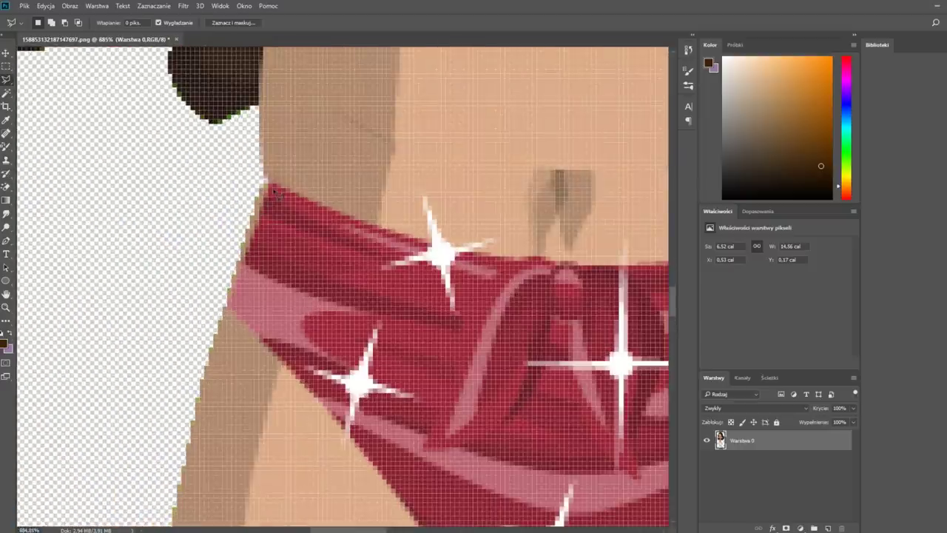
scroll(392, 251, down, 10)
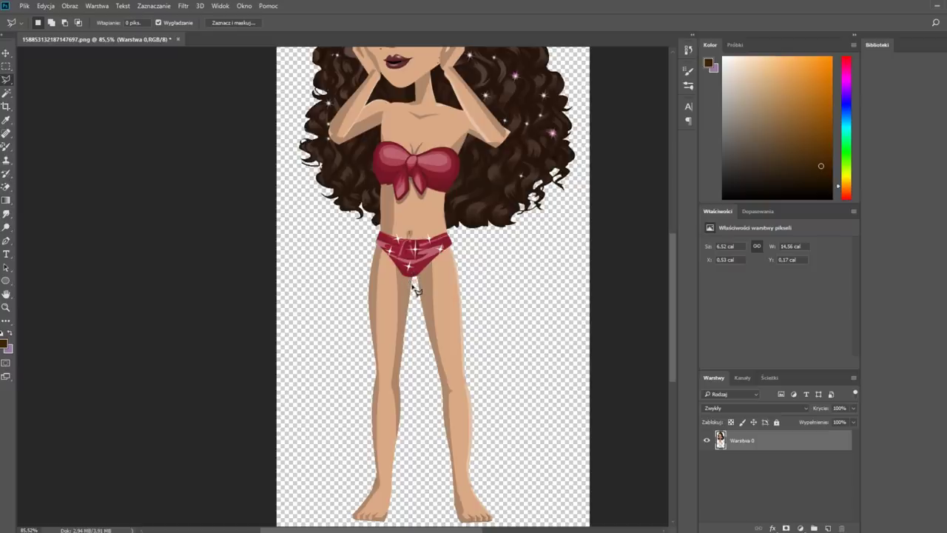
scroll(416, 291, up, 2)
scroll(412, 289, up, 2)
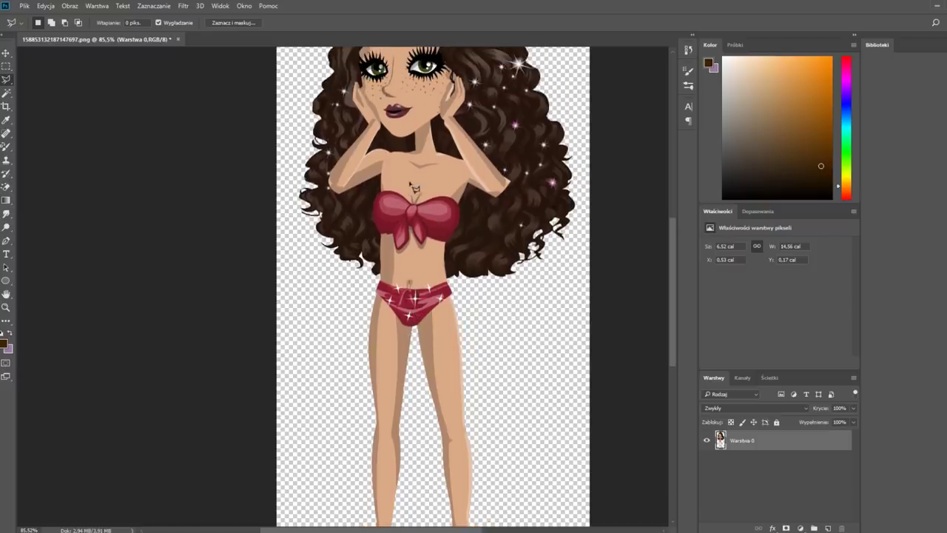
scroll(470, 325, up, 3)
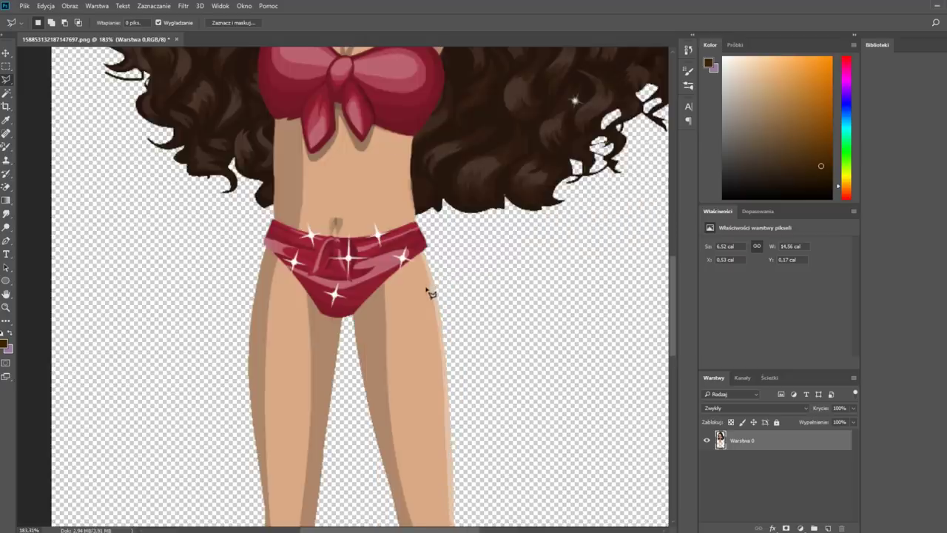
scroll(430, 292, up, 2)
scroll(432, 274, up, 2)
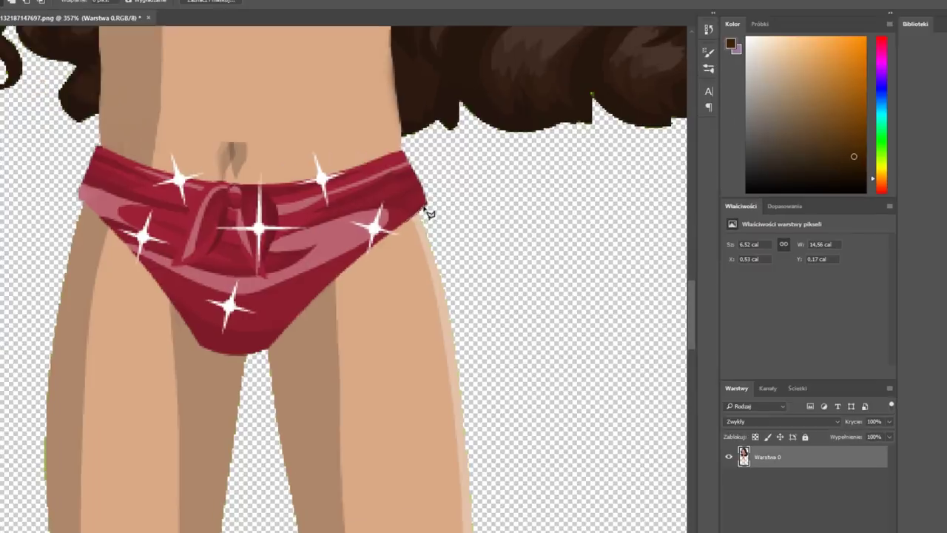
click(429, 213)
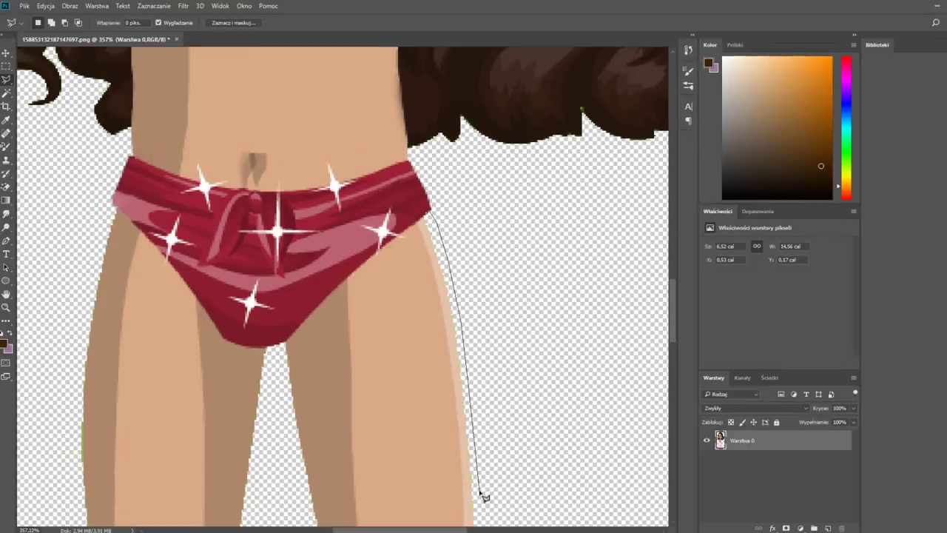
scroll(485, 497, down, 3)
scroll(484, 497, down, 2)
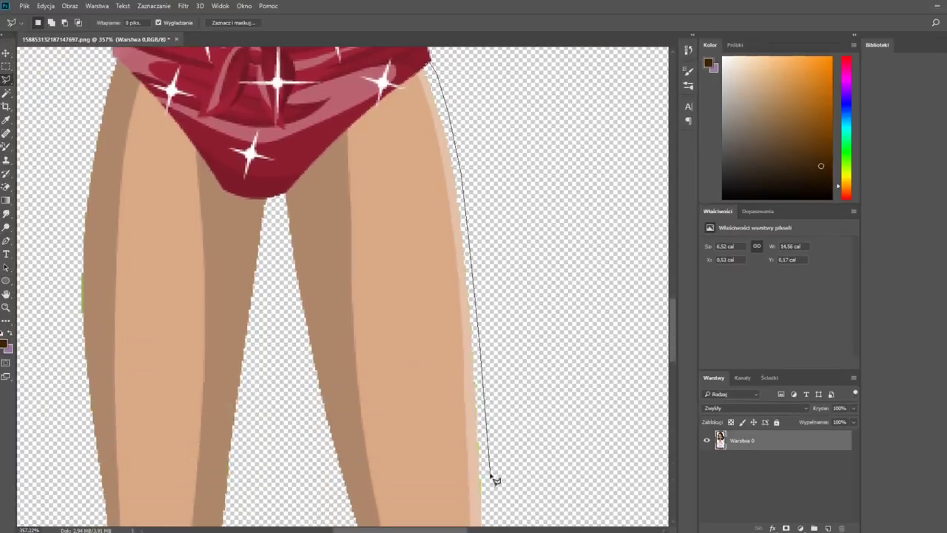
scroll(494, 480, down, 3)
scroll(503, 481, down, 3)
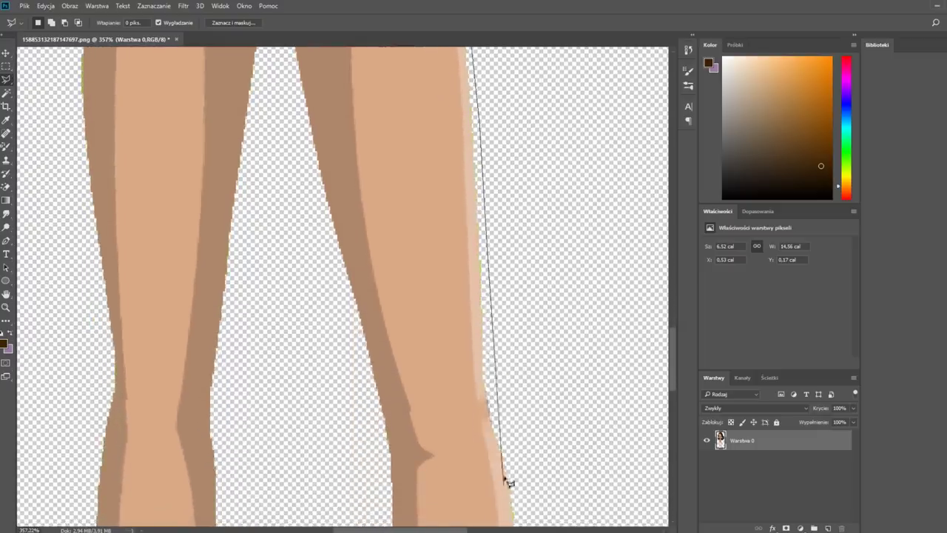
scroll(509, 474, down, 3)
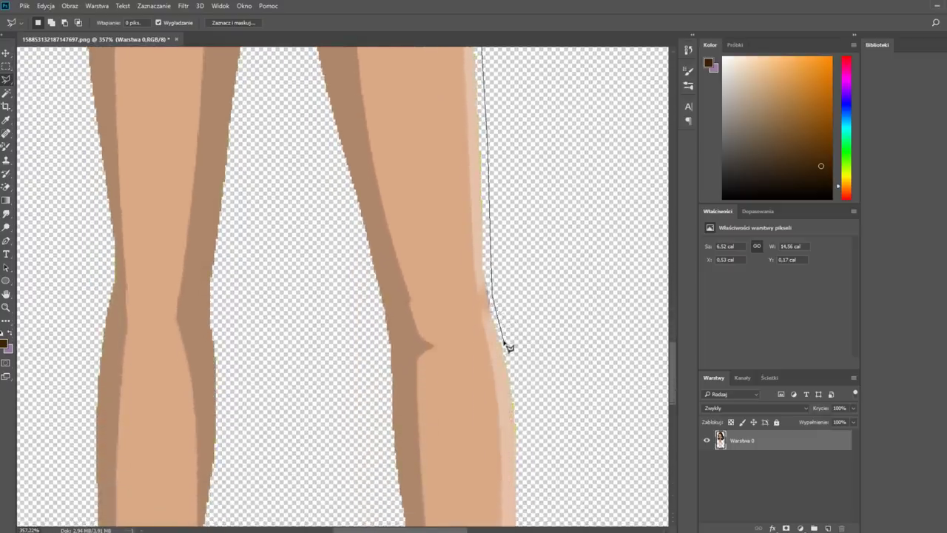
scroll(508, 346, down, 3)
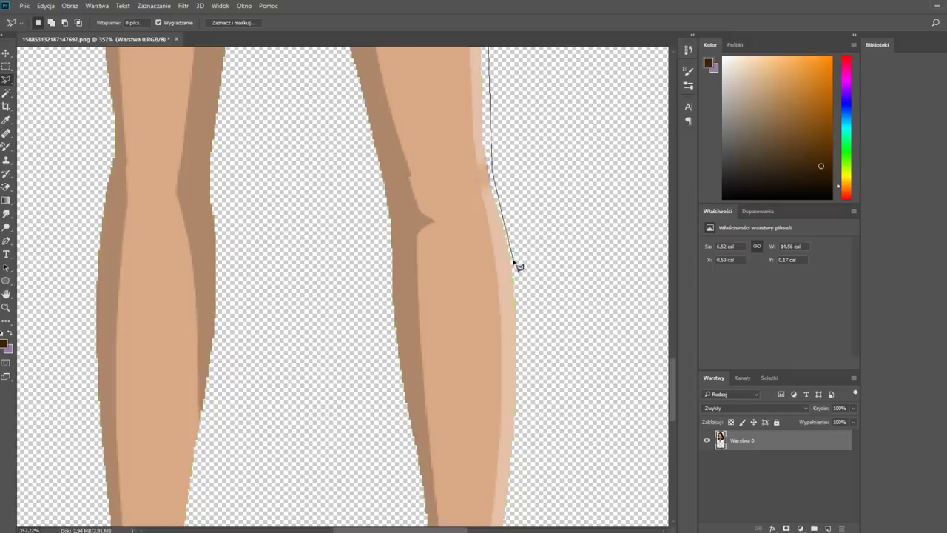
scroll(530, 462, down, 3)
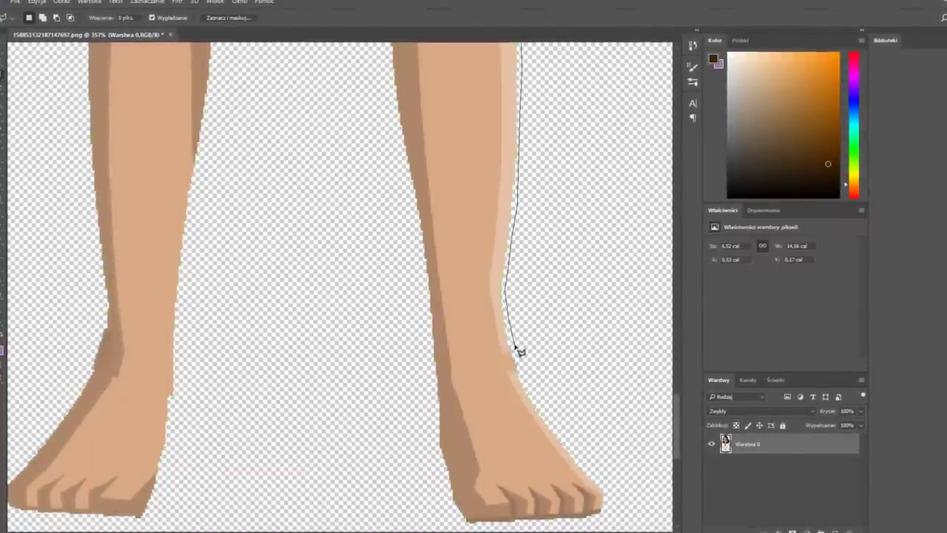
double_click(520, 352)
Content-Aware fill the leg's outer-edge selection, then deselect with Ctrl+D.
scroll(454, 205, down, 5)
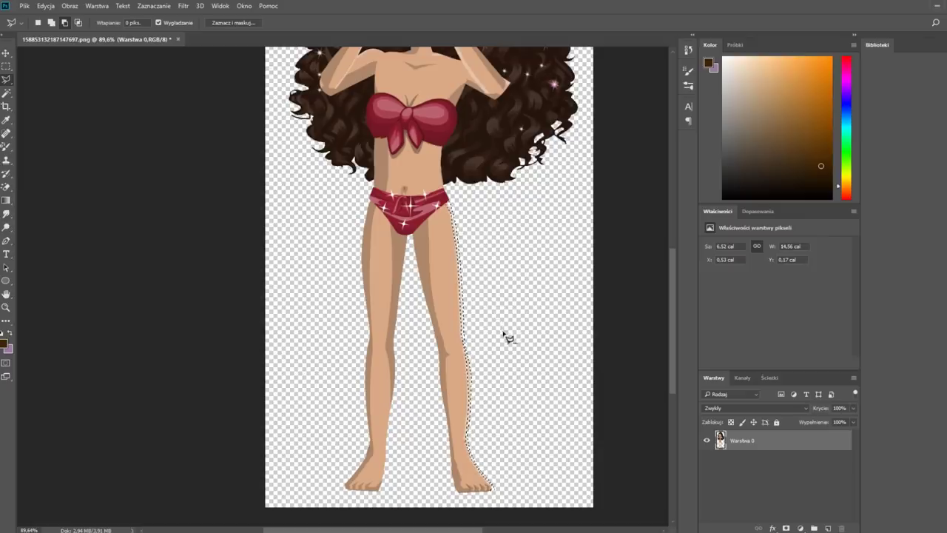
scroll(508, 334, up, 3)
scroll(507, 340, up, 3)
right_click(402, 291)
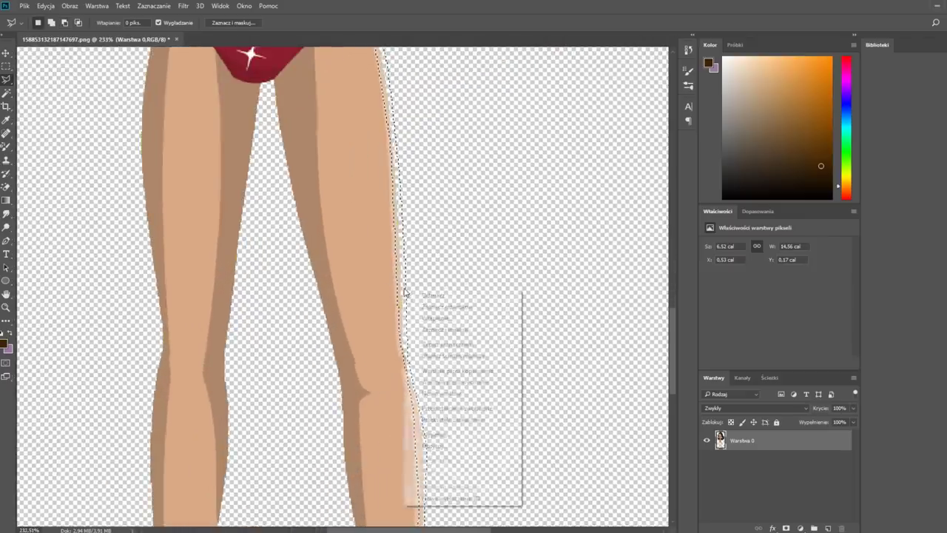
click(436, 434)
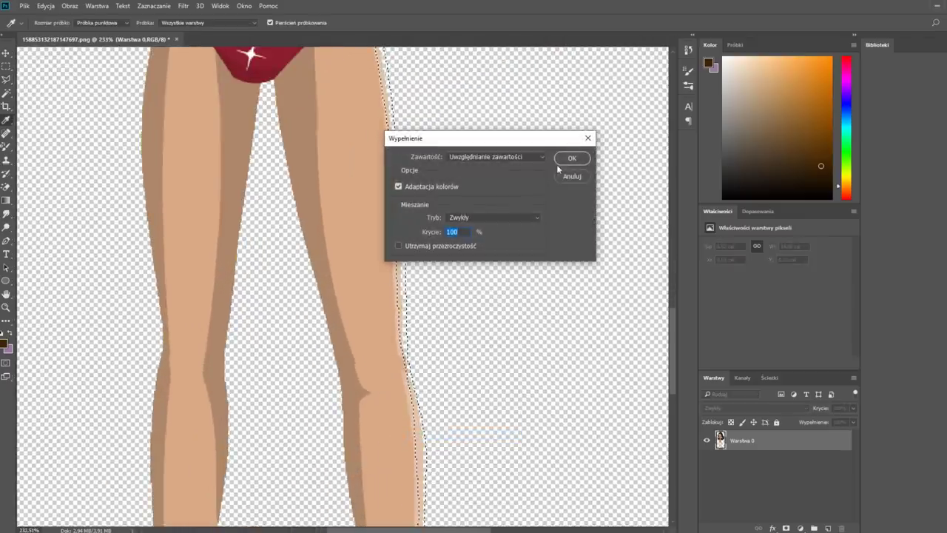
click(568, 160)
key(ctrl+d)
scroll(547, 186, down, 3)
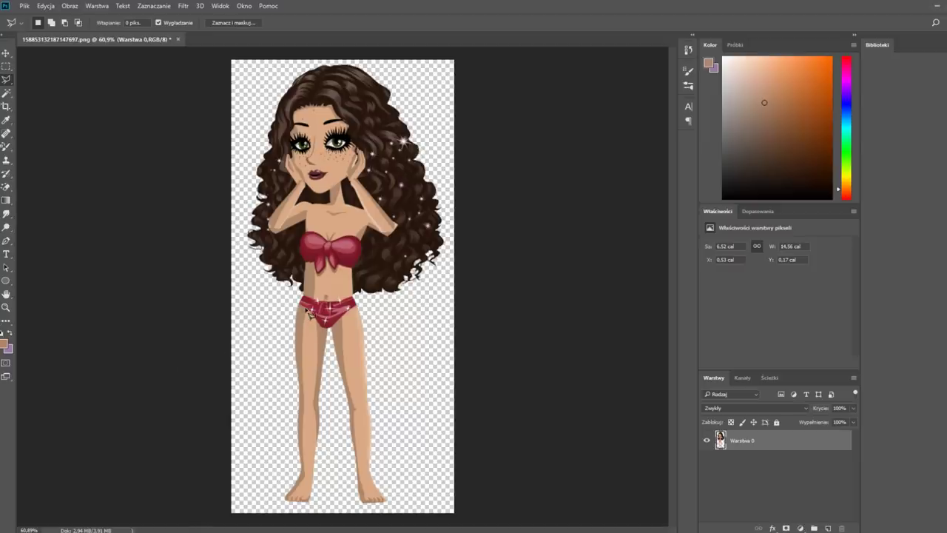
Zoom in on the neck and outline the dark gap beside it with the Magnetic Lasso.
scroll(323, 296, up, 5)
scroll(503, 356, up, 2)
scroll(505, 356, up, 2)
scroll(387, 189, up, 2)
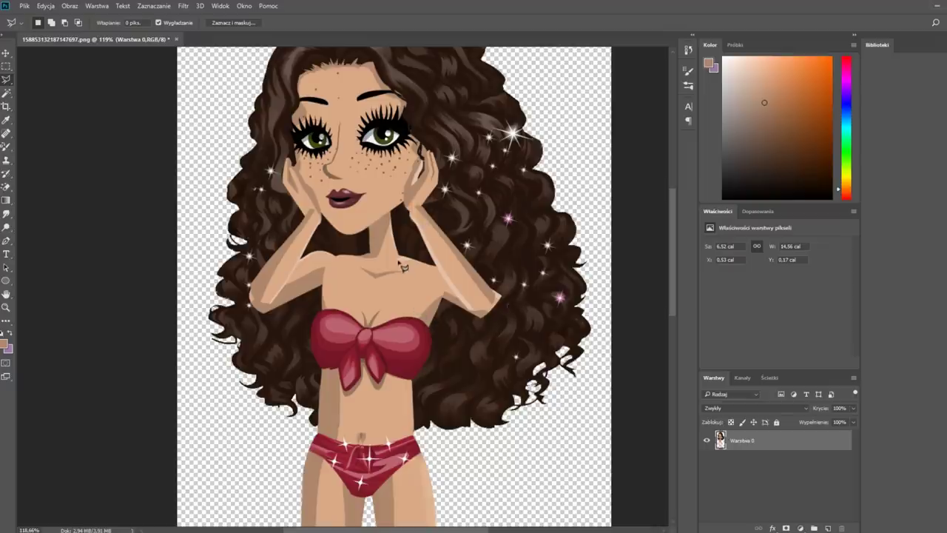
scroll(403, 266, up, 3)
scroll(404, 267, up, 6)
scroll(403, 267, up, 7)
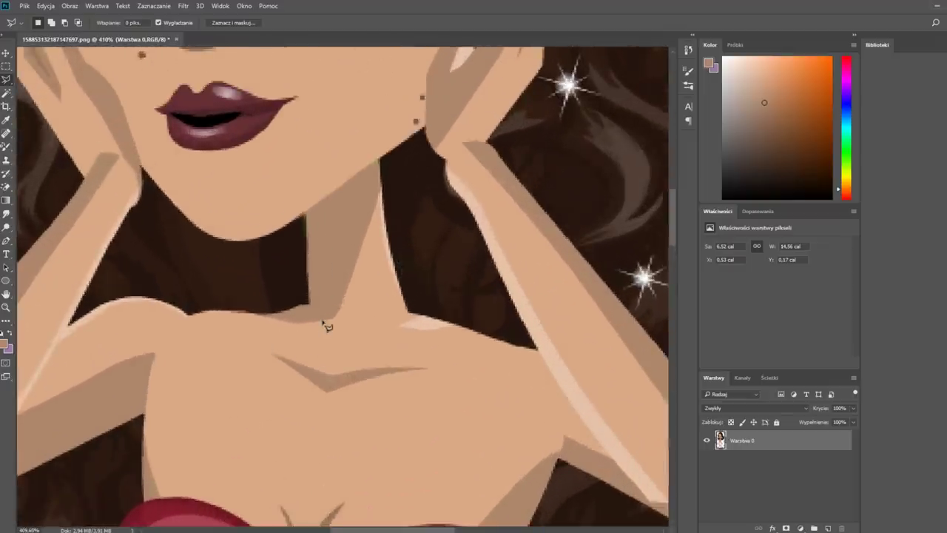
scroll(326, 326, up, 1)
click(307, 319)
click(277, 327)
click(293, 313)
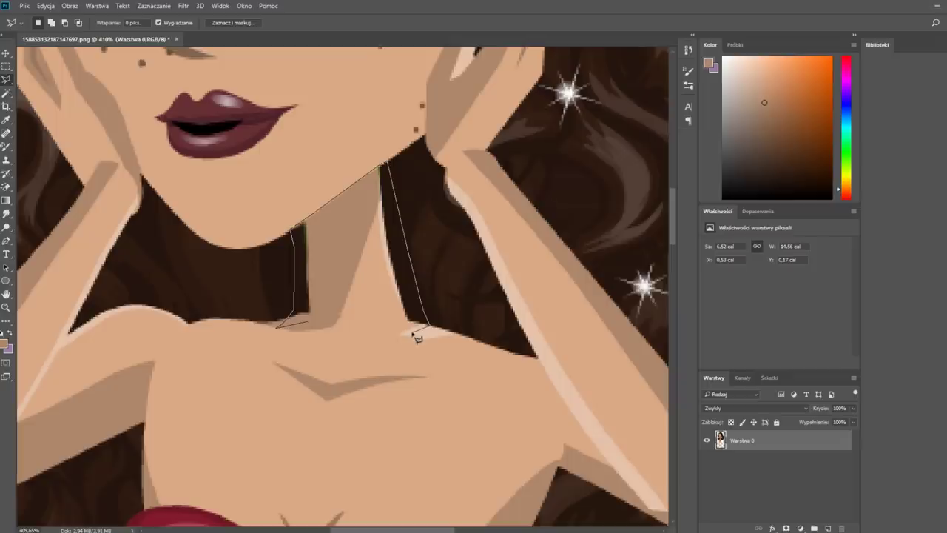
click(309, 324)
Start a second outline along the neck, tracing the hair and skin edge toward the bow.
scroll(311, 328, down, 5)
scroll(311, 328, down, 1)
scroll(473, 274, up, 4)
scroll(474, 273, up, 4)
click(415, 275)
scroll(441, 237, down, 8)
scroll(243, 360, down, 1)
scroll(243, 360, down, 3)
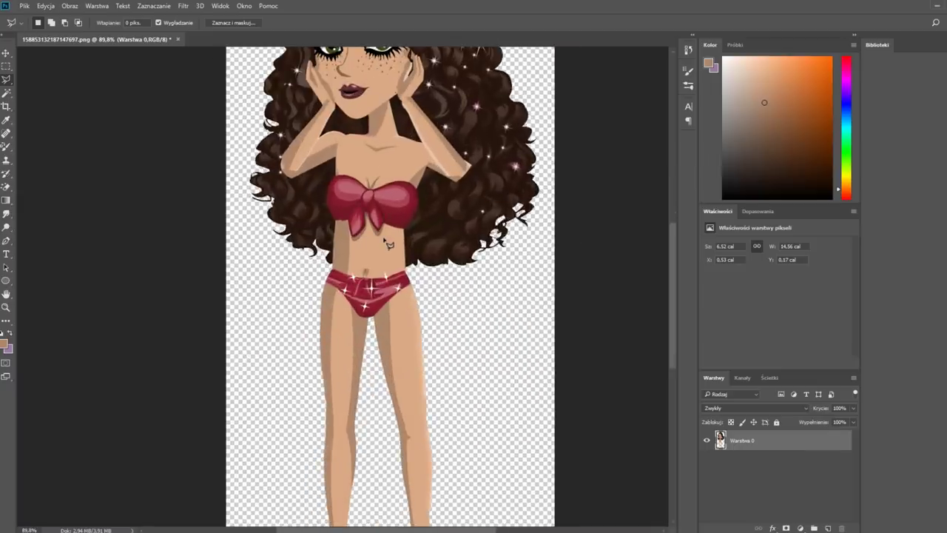
scroll(381, 184, up, 8)
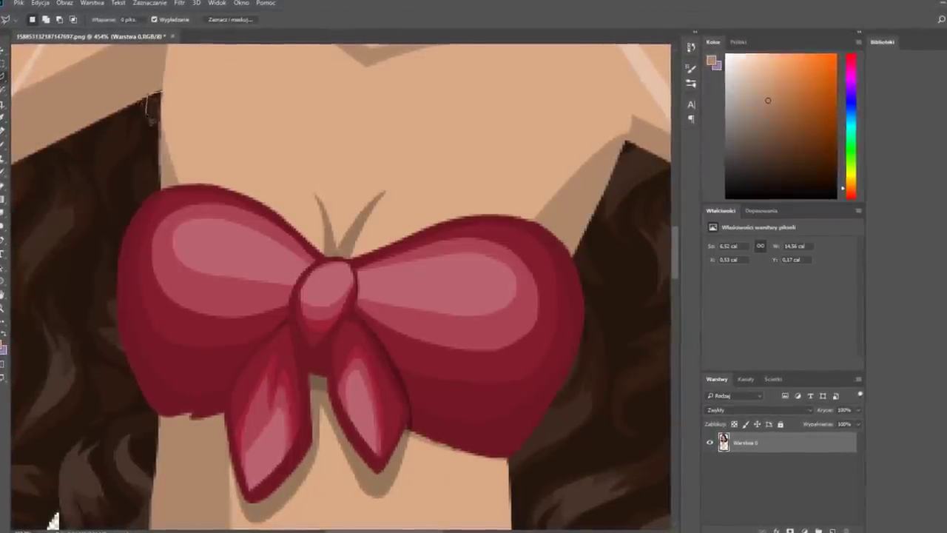
click(157, 92)
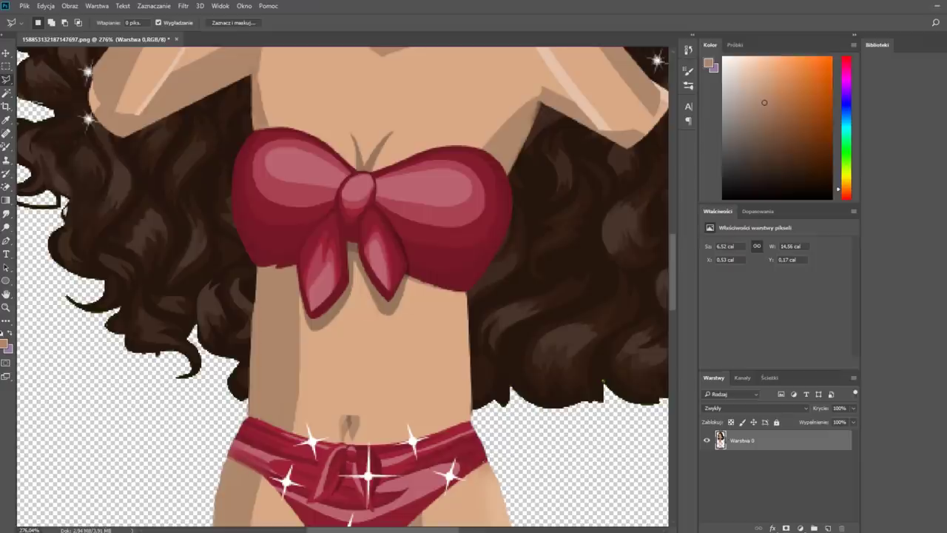
In Filtr > Formowanie (Liquify), Forward Warp the bow's left lobe and the hip edge smooth.
click(184, 6)
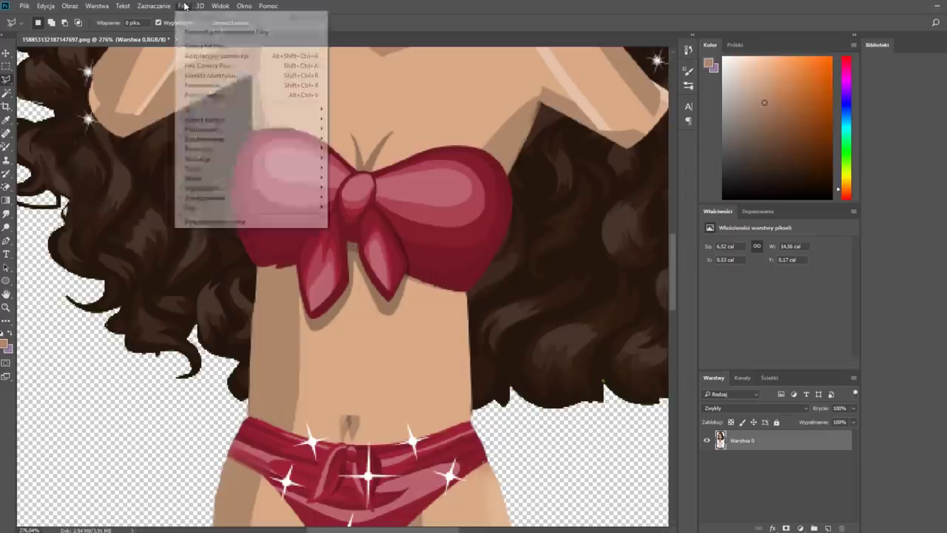
click(232, 85)
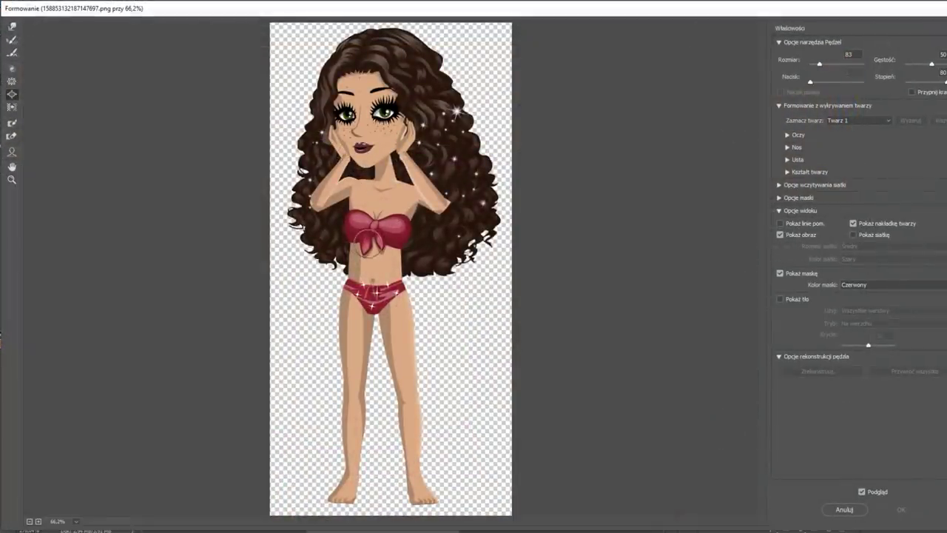
key(ctrl+plus)
key(ctrl+plus)
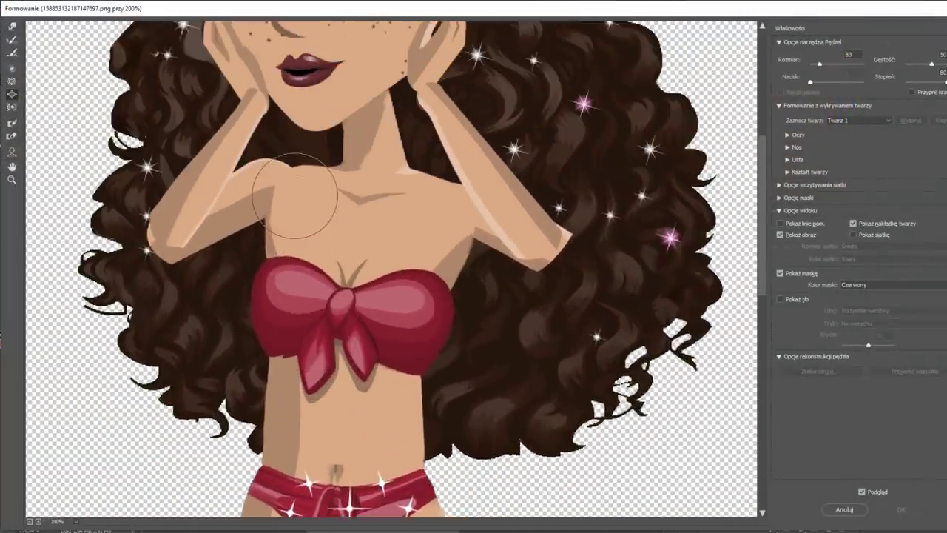
key(ctrl+plus)
drag(254, 317, 260, 319)
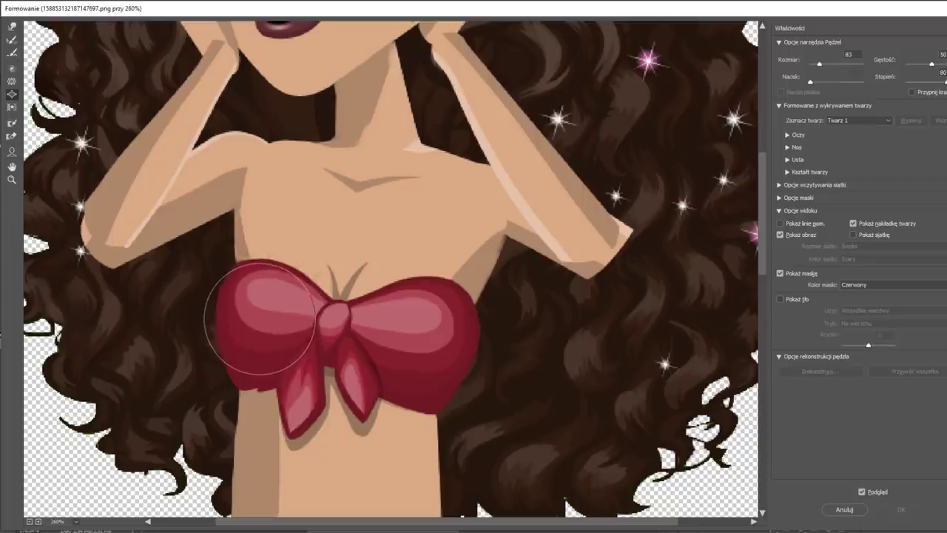
key(ctrl+0)
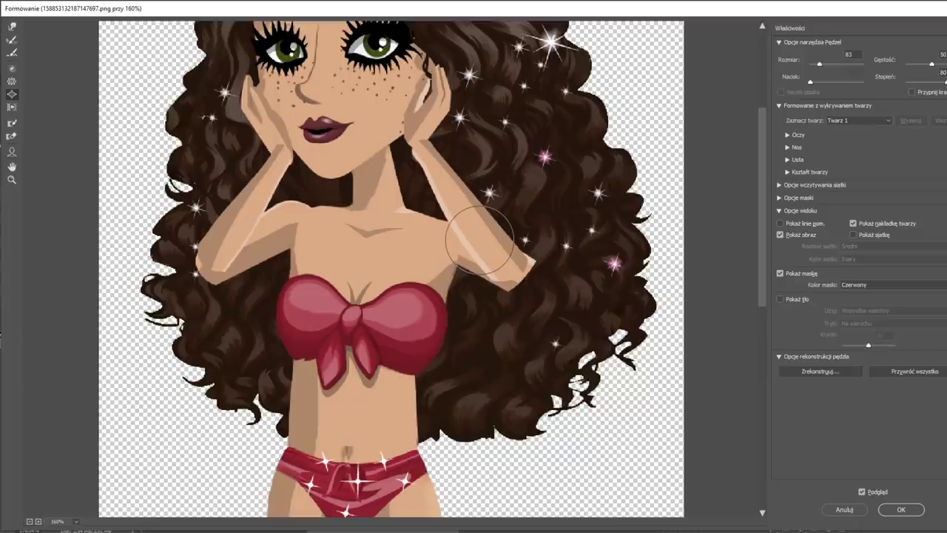
scroll(423, 286, down, 5)
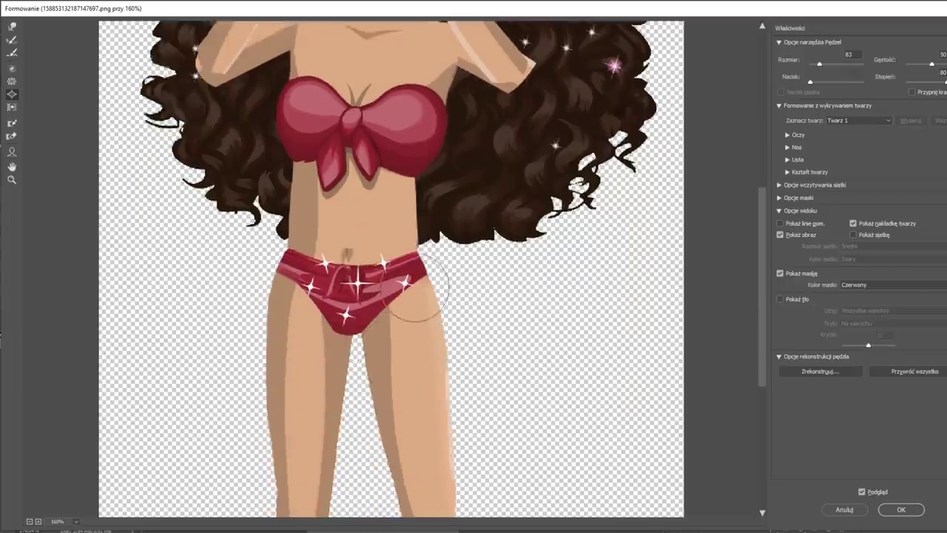
scroll(418, 307, up, 1)
scroll(418, 307, up, 1)
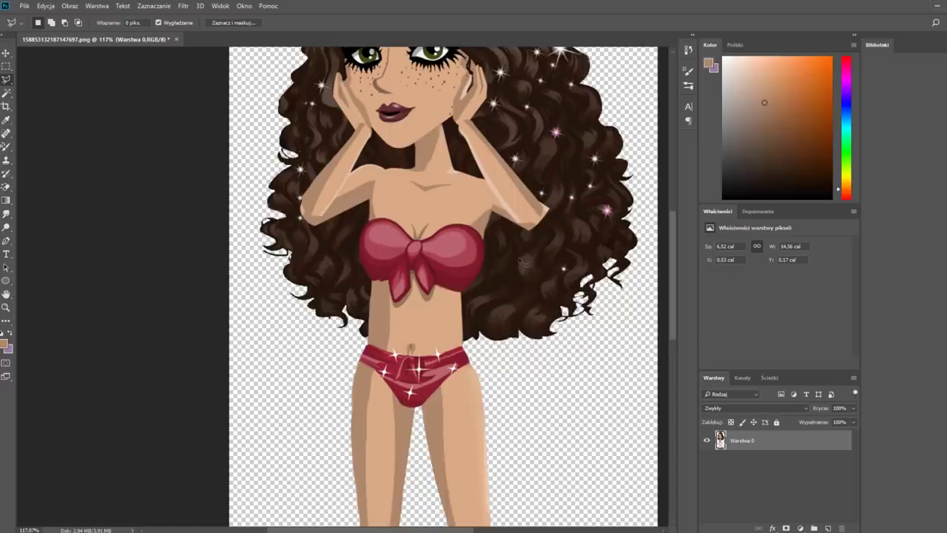
Outline the collarbone with the Polygonal Lasso, then clear the selection to redo it.
scroll(525, 264, up, 1)
scroll(518, 259, up, 1)
scroll(511, 252, up, 1)
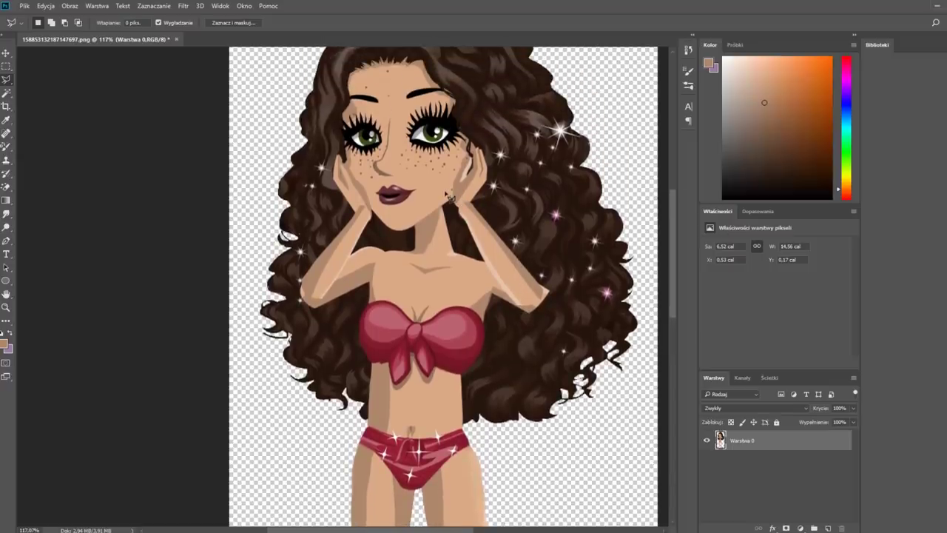
scroll(444, 208, up, 2)
scroll(422, 236, down, 1)
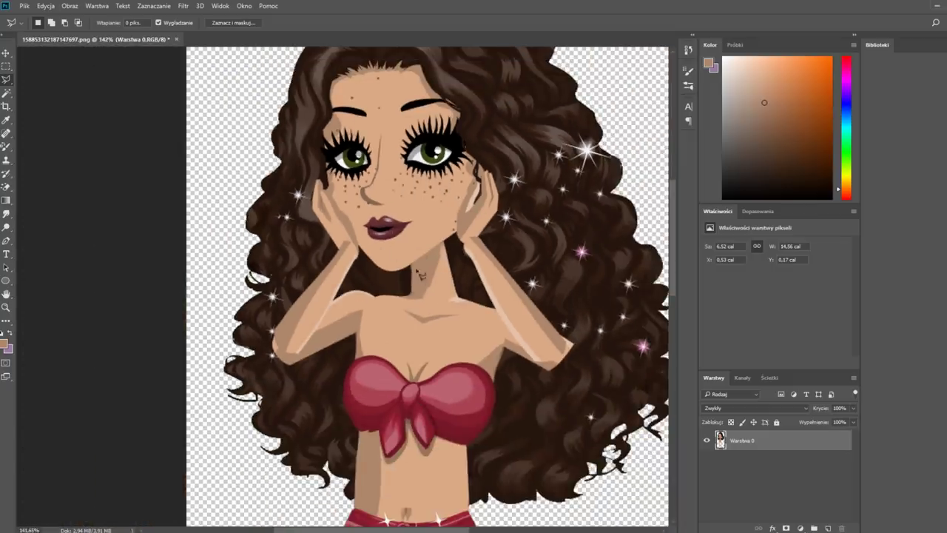
scroll(420, 274, down, 1)
scroll(441, 280, down, 1)
scroll(333, 244, down, 1)
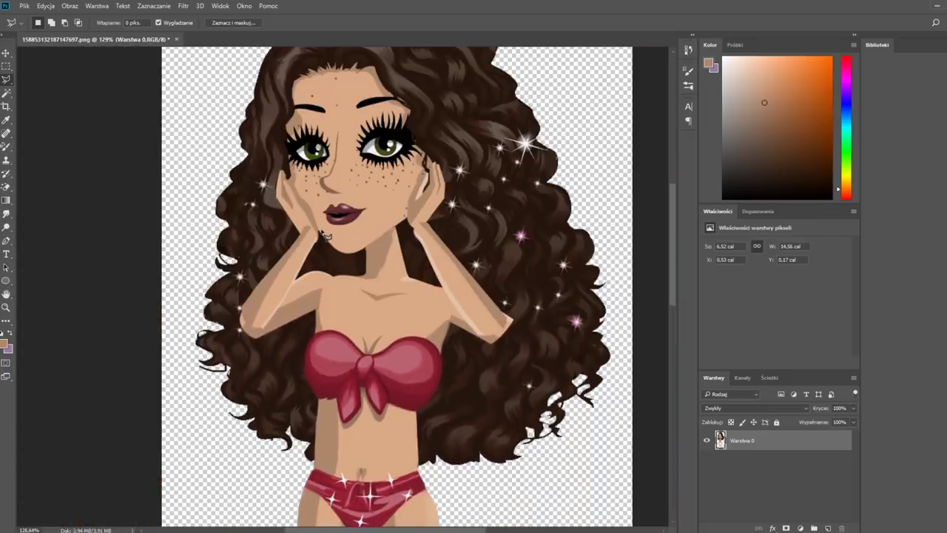
scroll(323, 235, down, 2)
scroll(325, 236, up, 2)
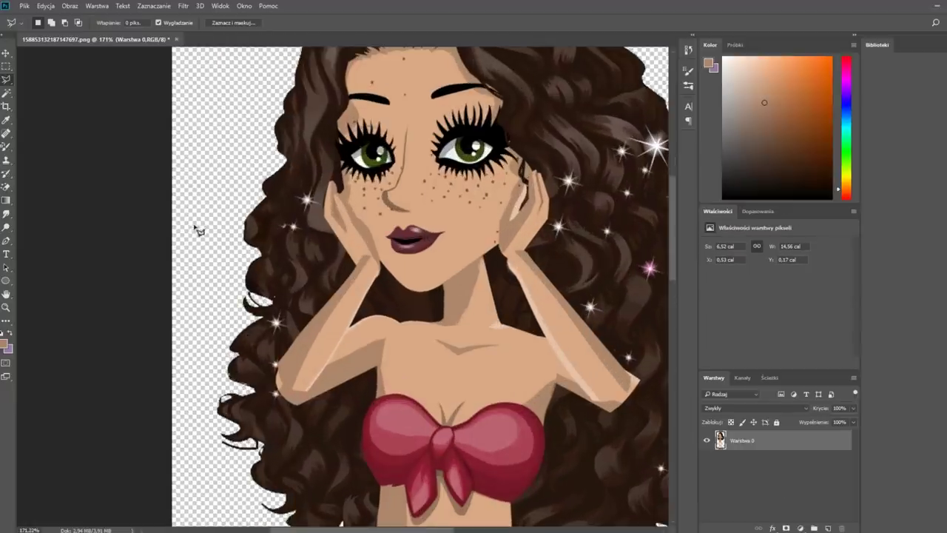
click(385, 321)
click(453, 317)
click(423, 335)
click(397, 330)
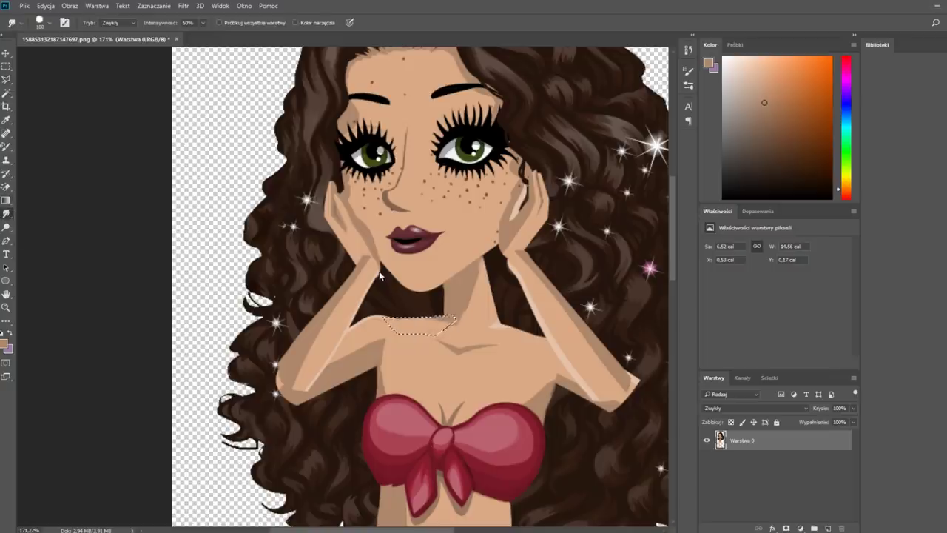
click(485, 325)
click(485, 326)
key(ctrl+d)
Reselect a small polygon around the collarbone to soften its edges.
click(380, 317)
click(454, 304)
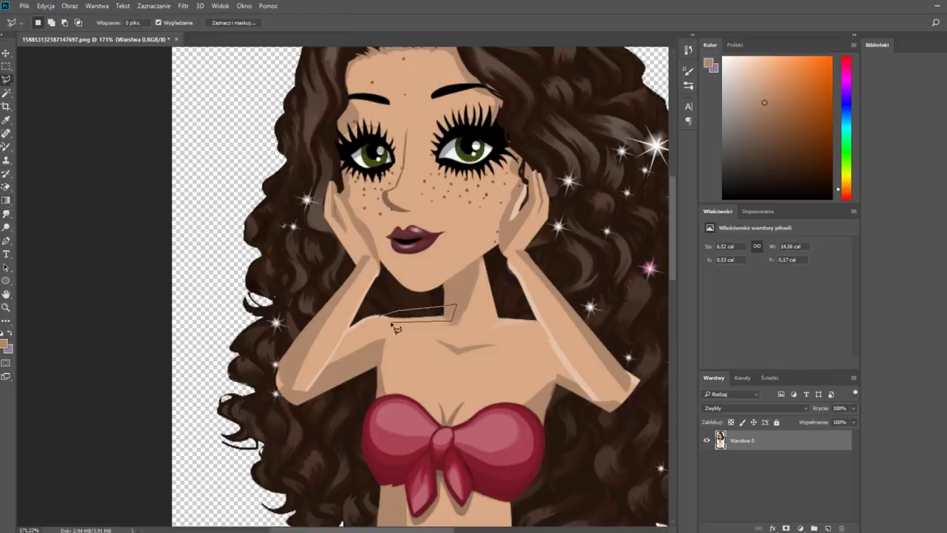
click(380, 317)
key(r)
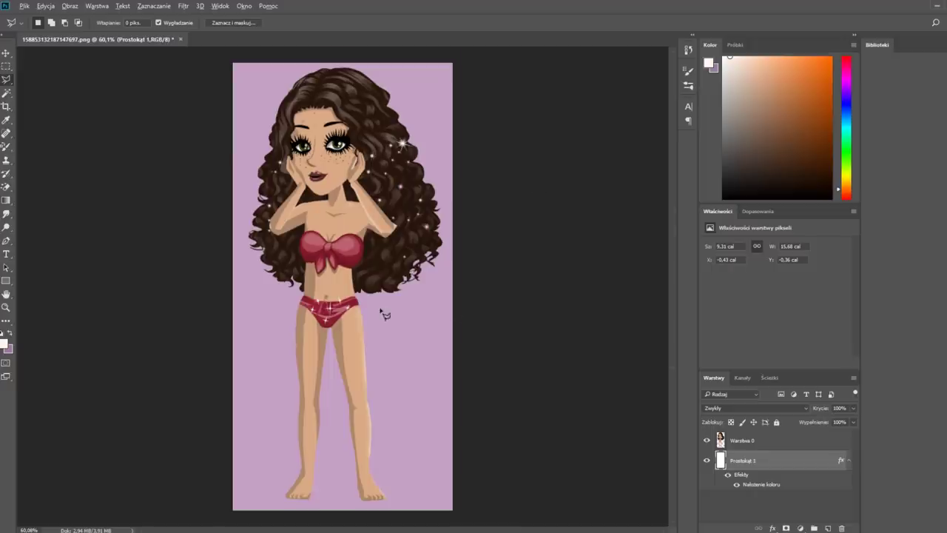
scroll(385, 314, up, 2)
scroll(385, 314, up, 2)
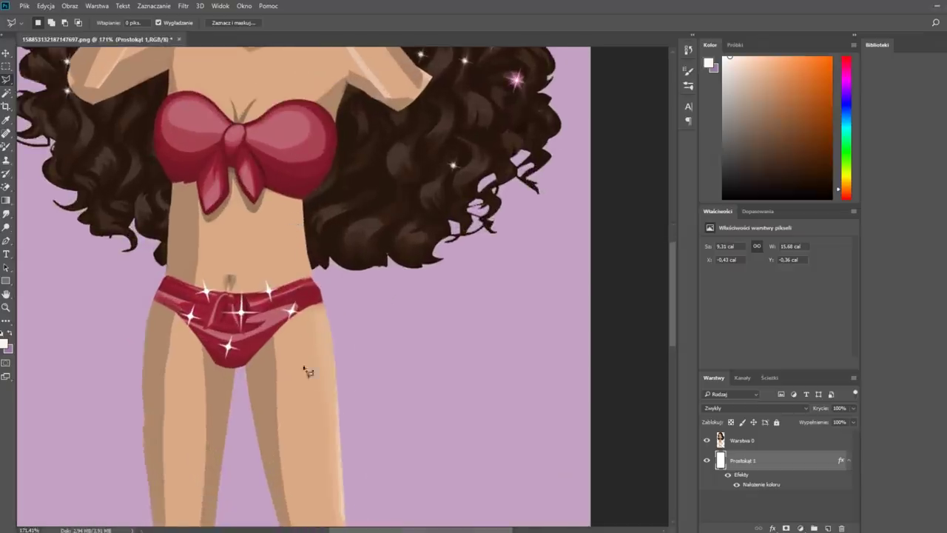
scroll(193, 251, down, 2)
scroll(241, 257, down, 2)
scroll(190, 183, down, 1)
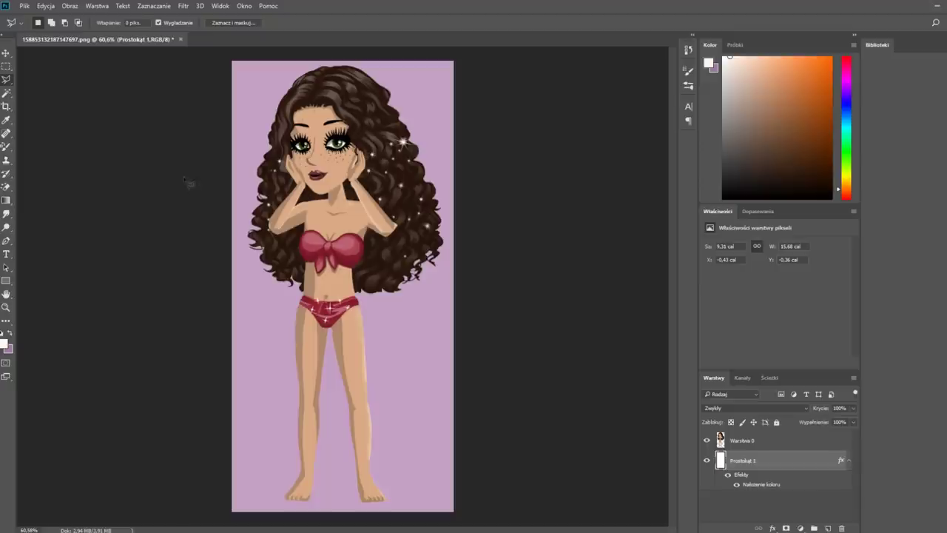